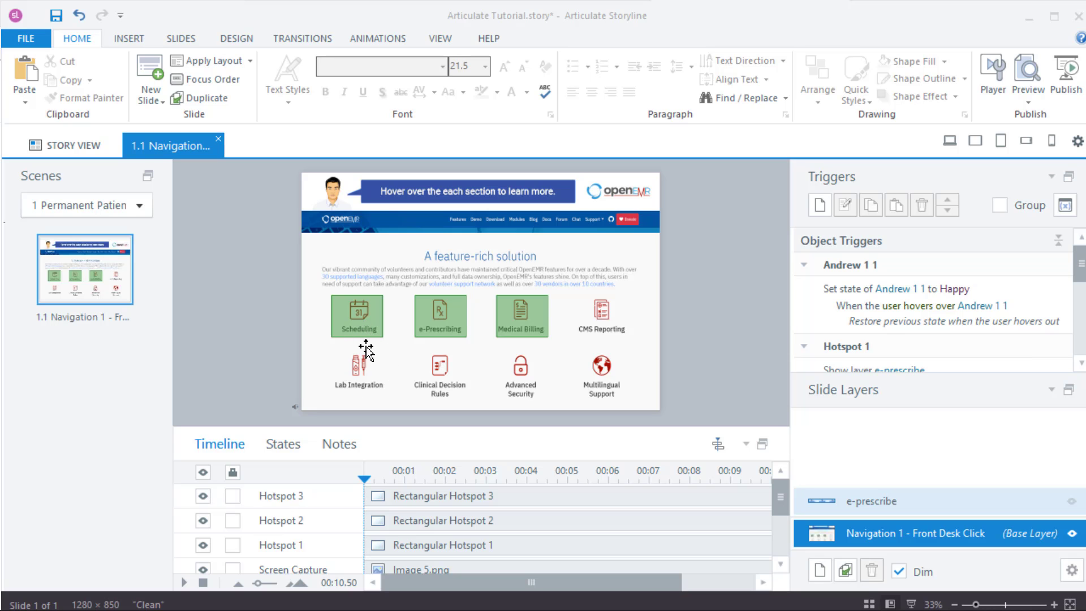
# - Review the feature-rich solution section on the OpenEMR website in Chrome, and return to the Storyline project
pyautogui.click(1027, 18)
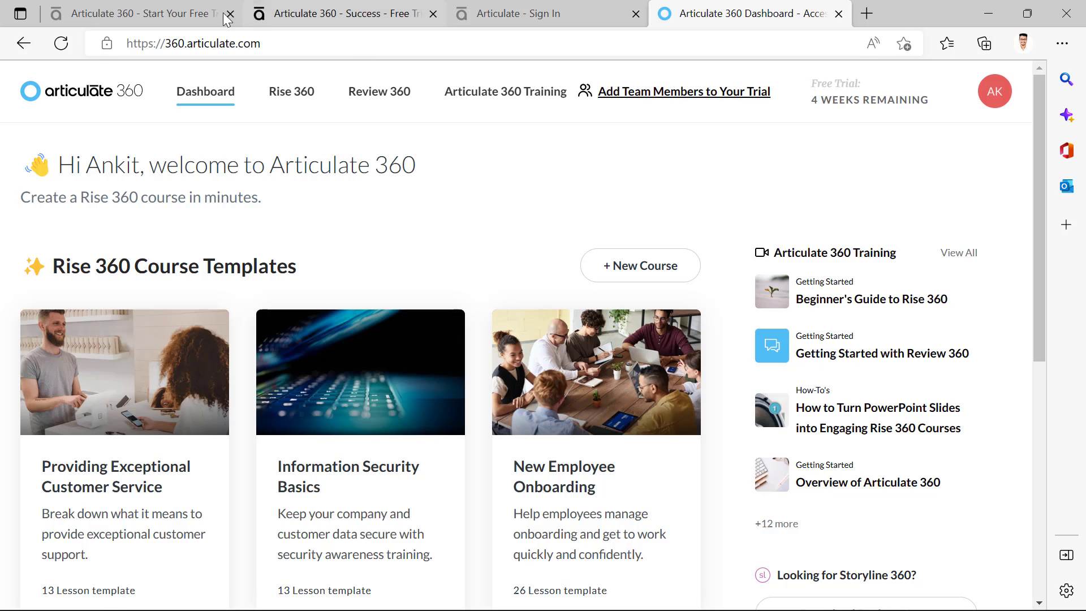
pyautogui.moveTo(589, 605)
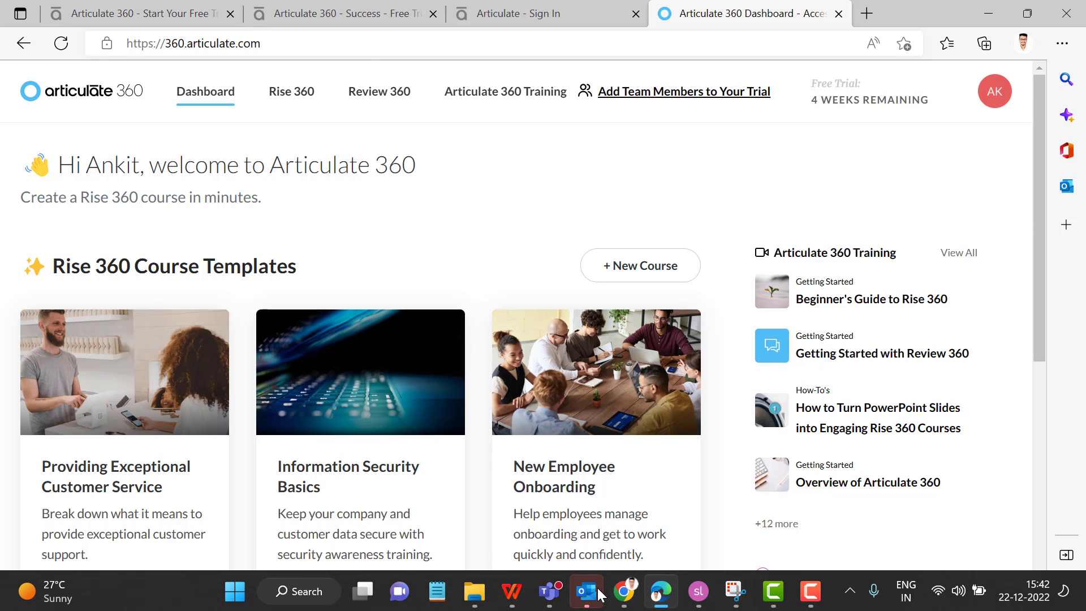
pyautogui.click(624, 591)
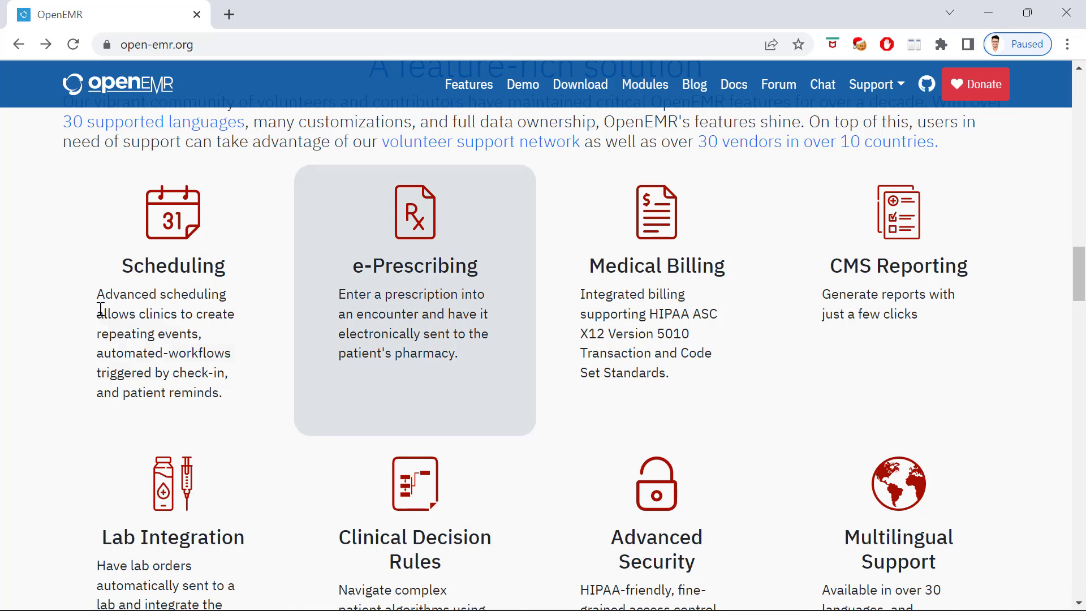
pyautogui.scroll(1, 97, 306)
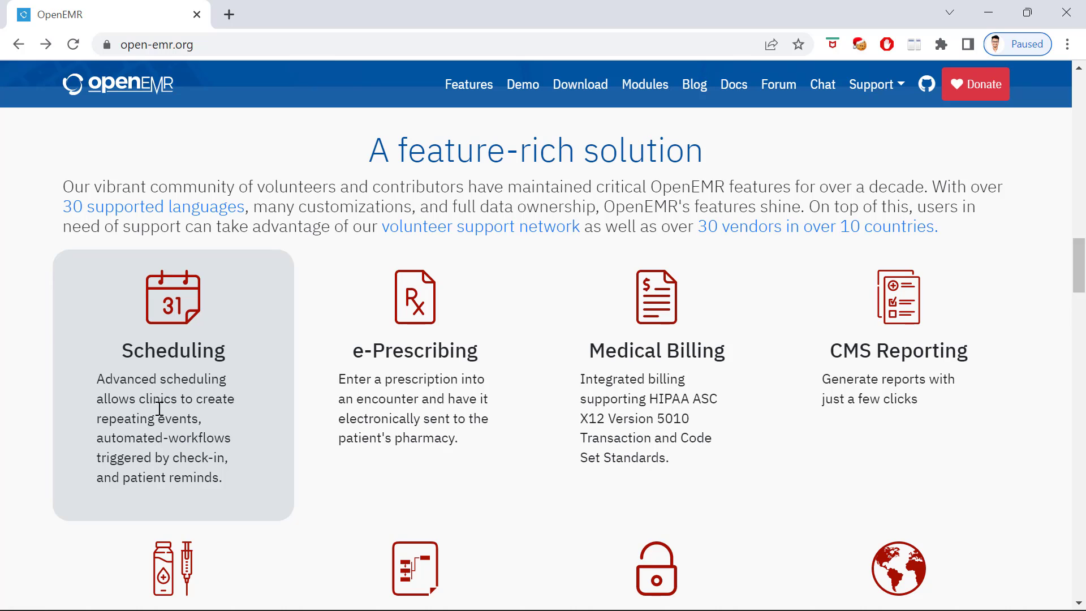
pyautogui.click(989, 12)
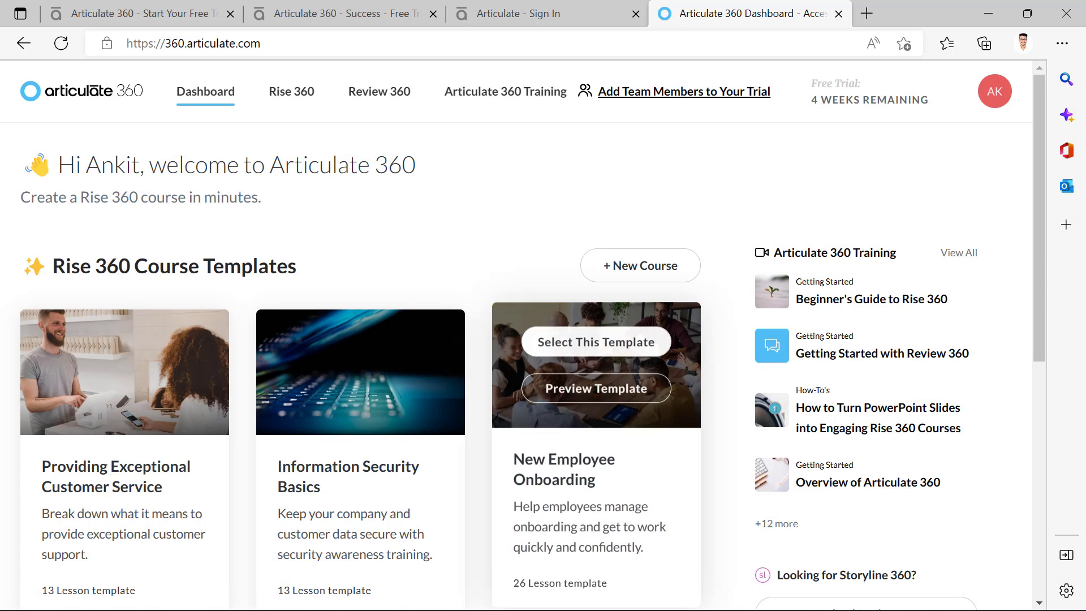
pyautogui.click(698, 592)
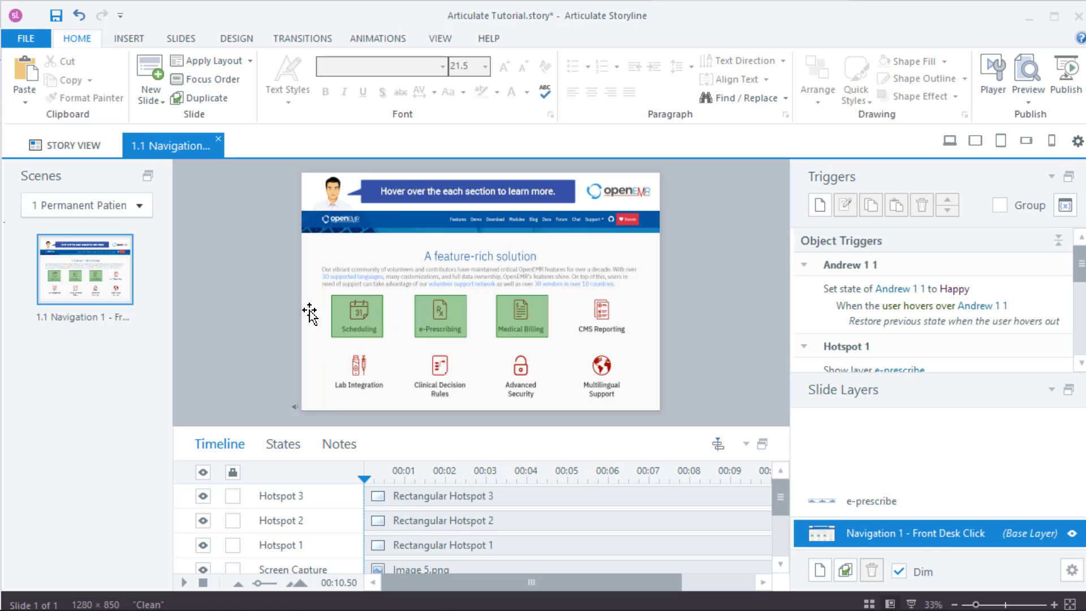
# - Inspect the triggers of the hotspots over Scheduling, e-Prescribing and Medical Billing on the base layer
pyautogui.click(364, 315)
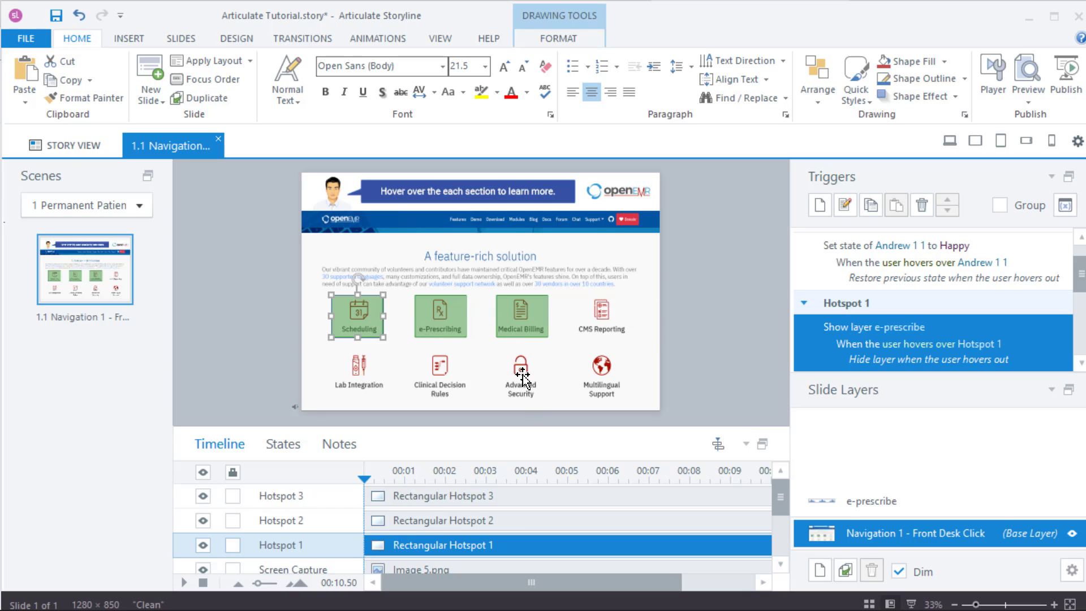
pyautogui.click(680, 331)
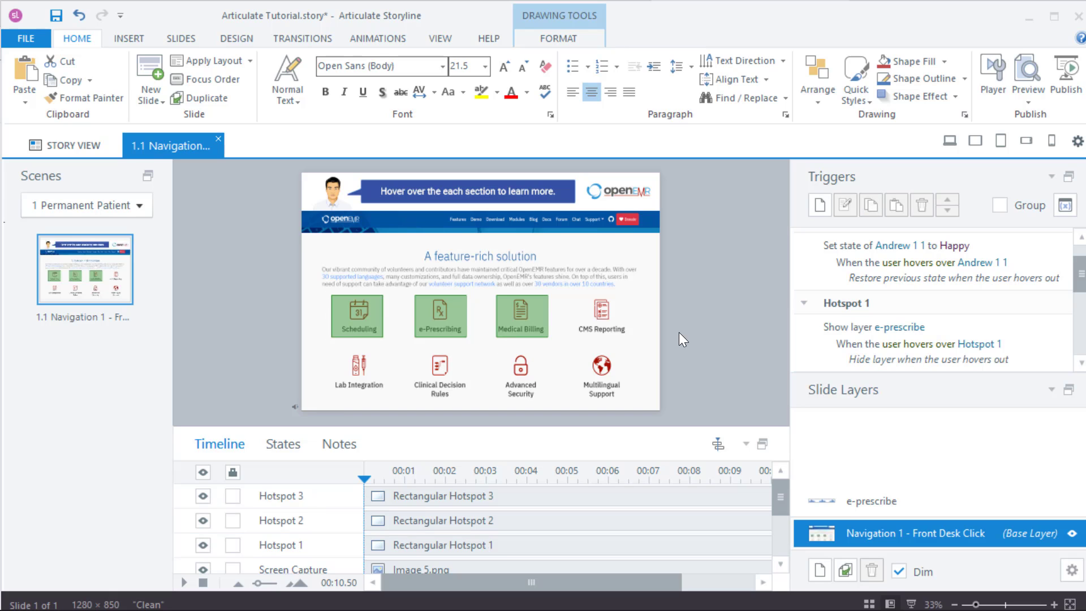
pyautogui.click(337, 317)
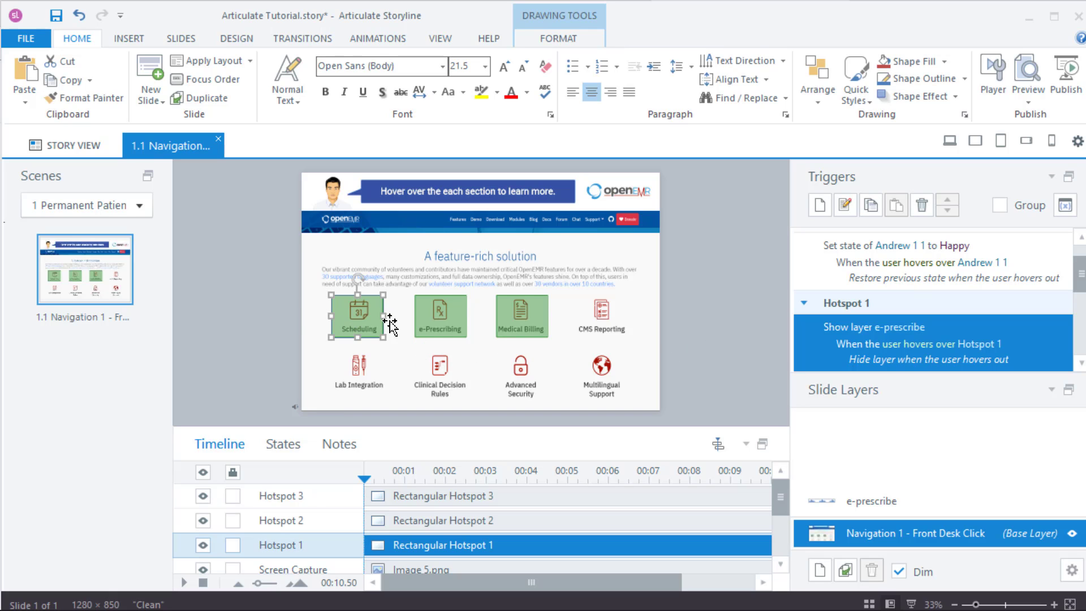
pyautogui.click(438, 319)
pyautogui.click(512, 320)
pyautogui.click(367, 325)
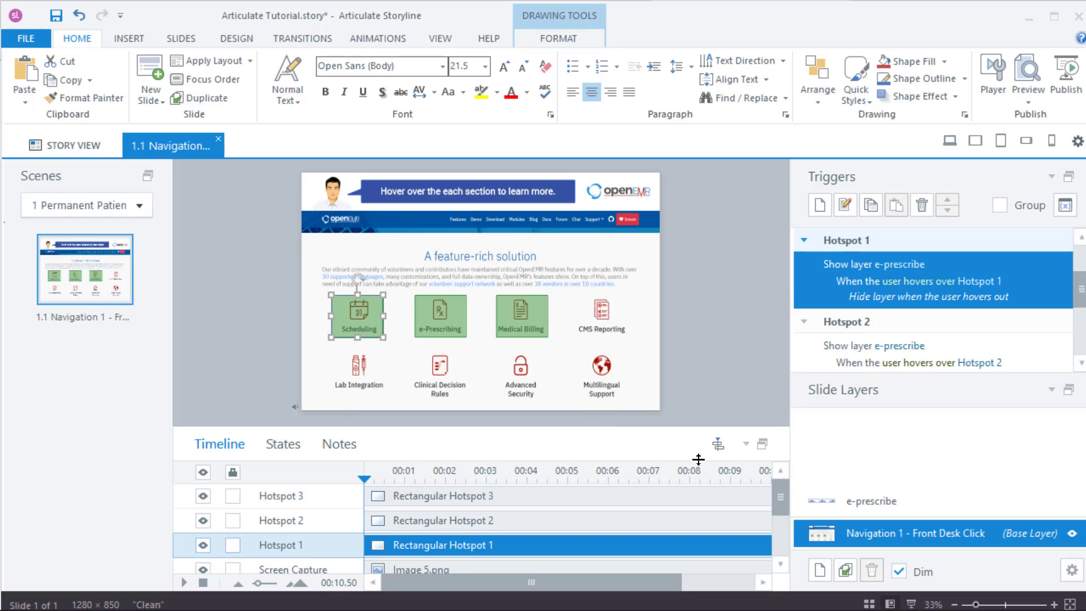
# - Compare the captions on the e-prescribe layer with the hotspots on the base layer
pyautogui.click(857, 500)
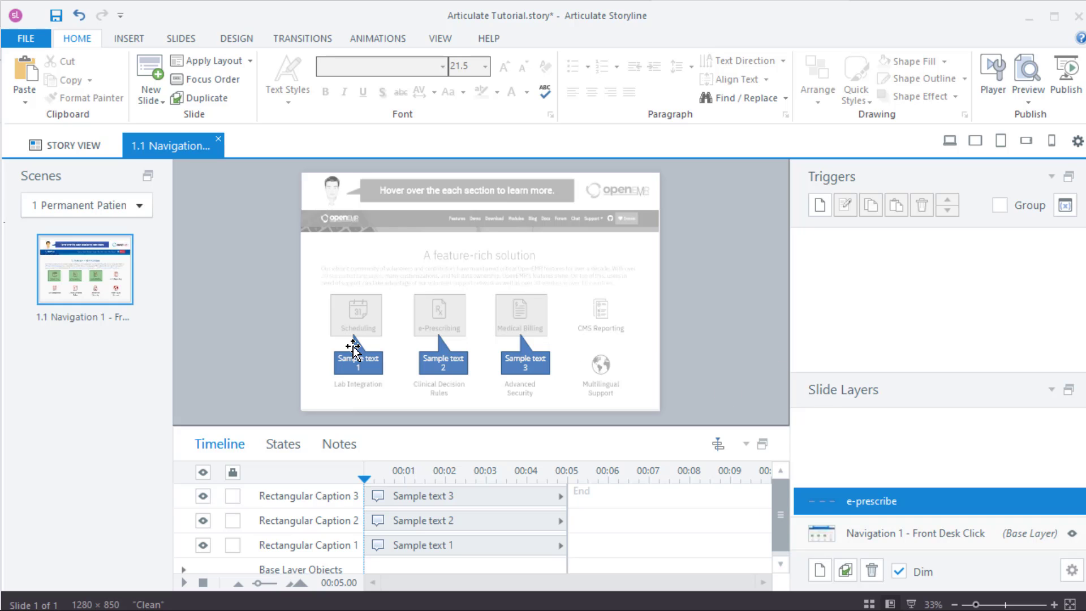
pyautogui.click(957, 532)
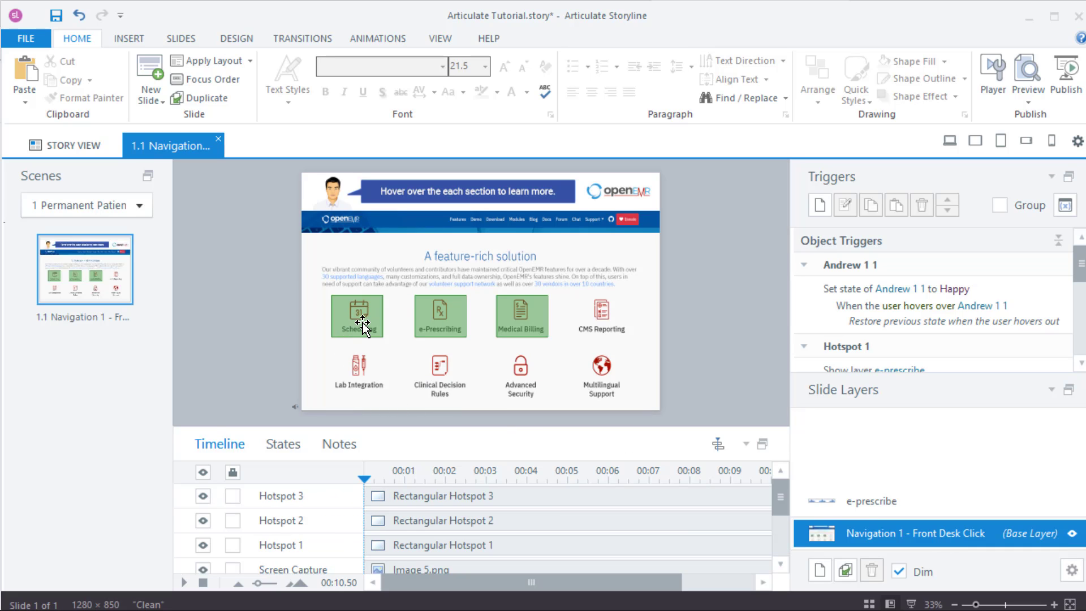
pyautogui.click(864, 509)
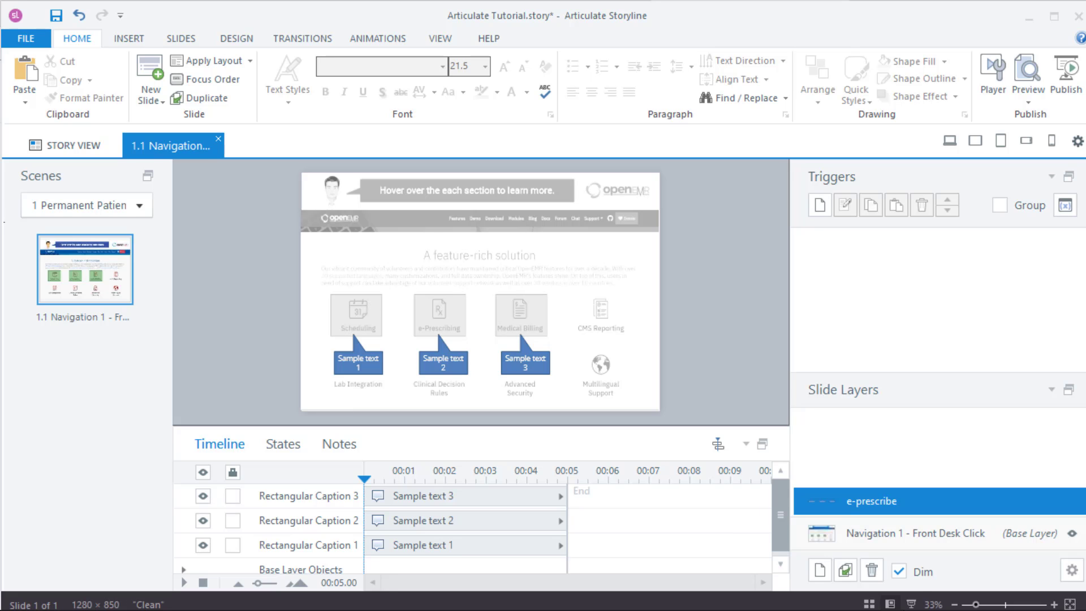
pyautogui.click(885, 539)
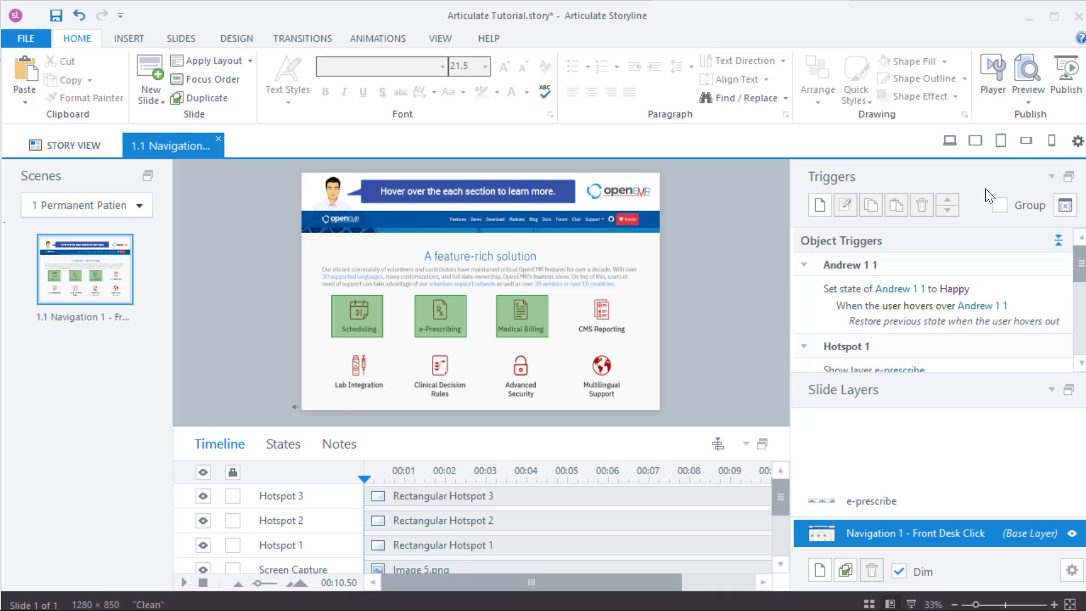
# - Preview this slide with the player menu hidden, check the hover captions, and close the preview
pyautogui.click(1028, 102)
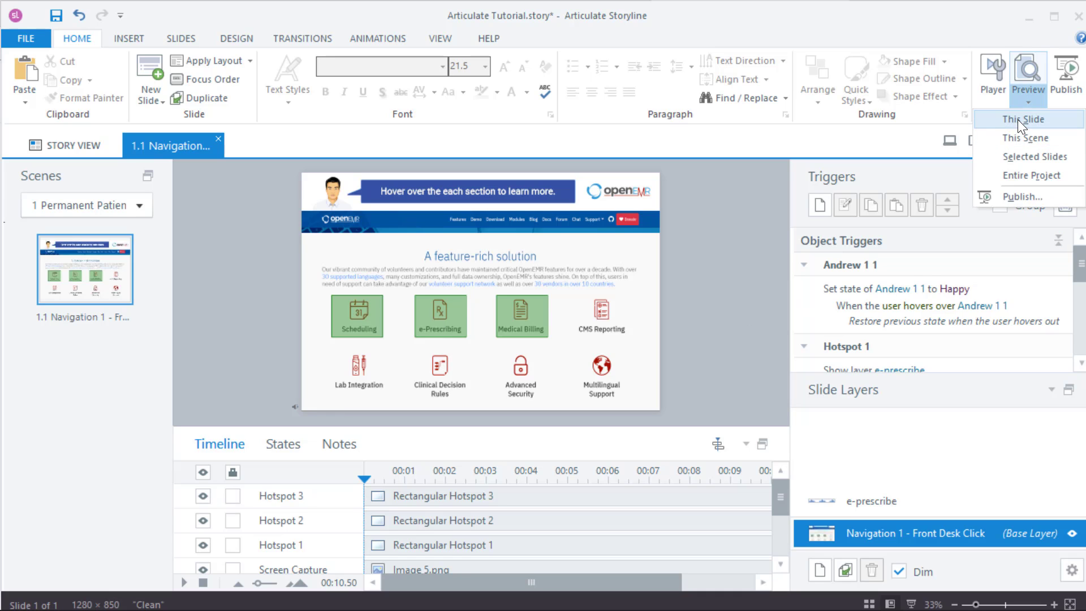
pyautogui.click(1018, 119)
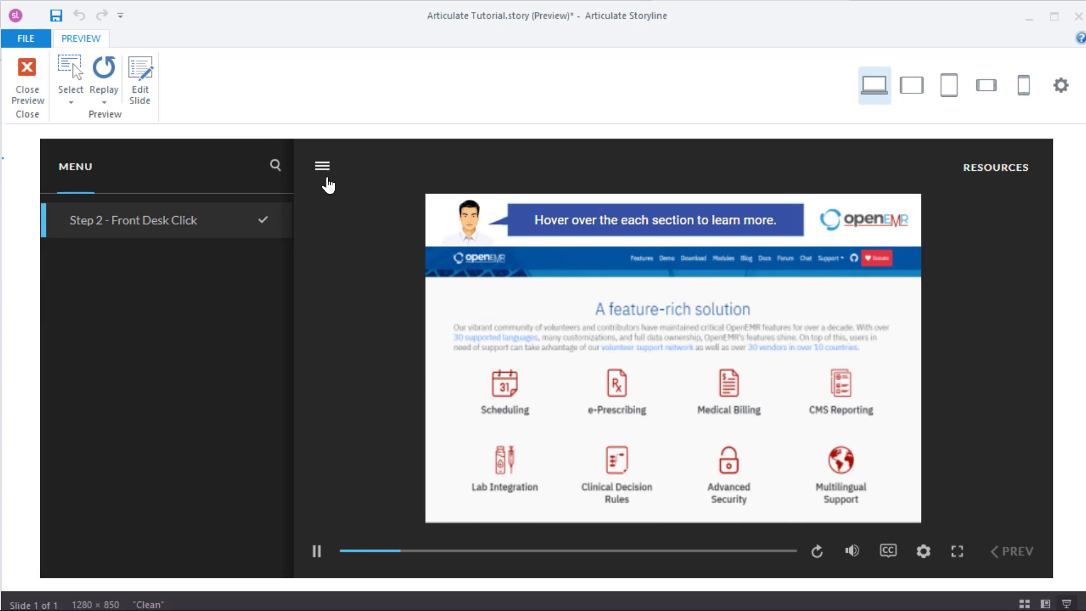
pyautogui.click(323, 170)
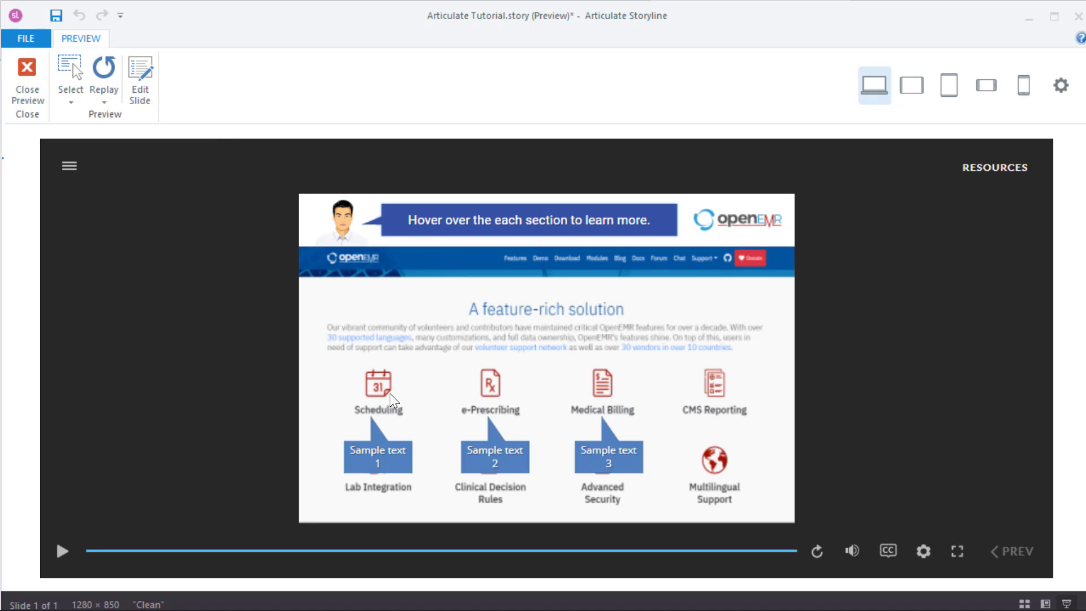
pyautogui.click(28, 79)
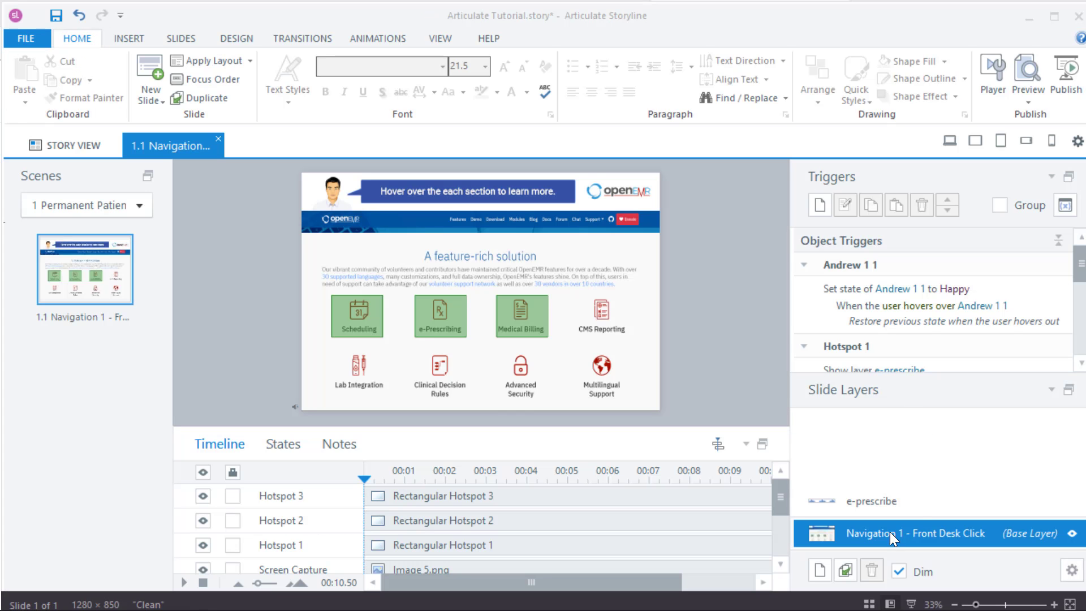
pyautogui.click(879, 501)
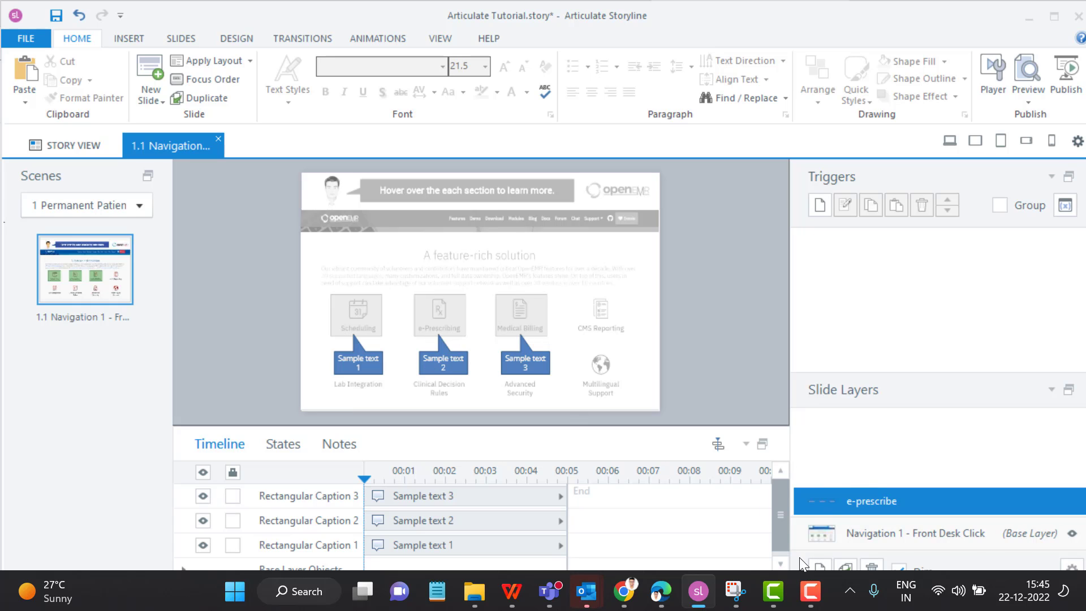
pyautogui.click(234, 592)
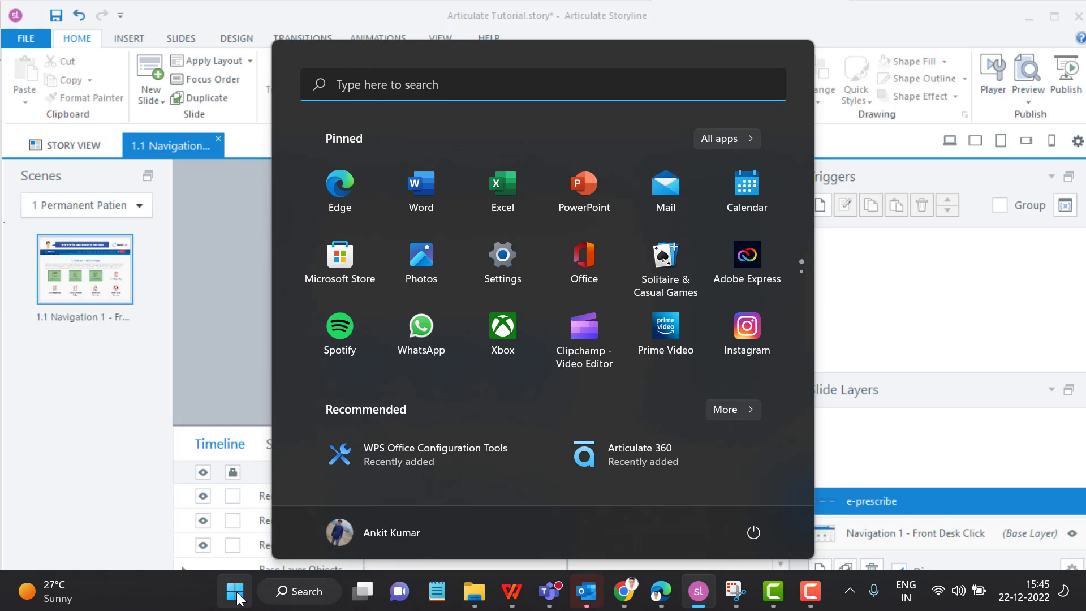
pyautogui.click(235, 591)
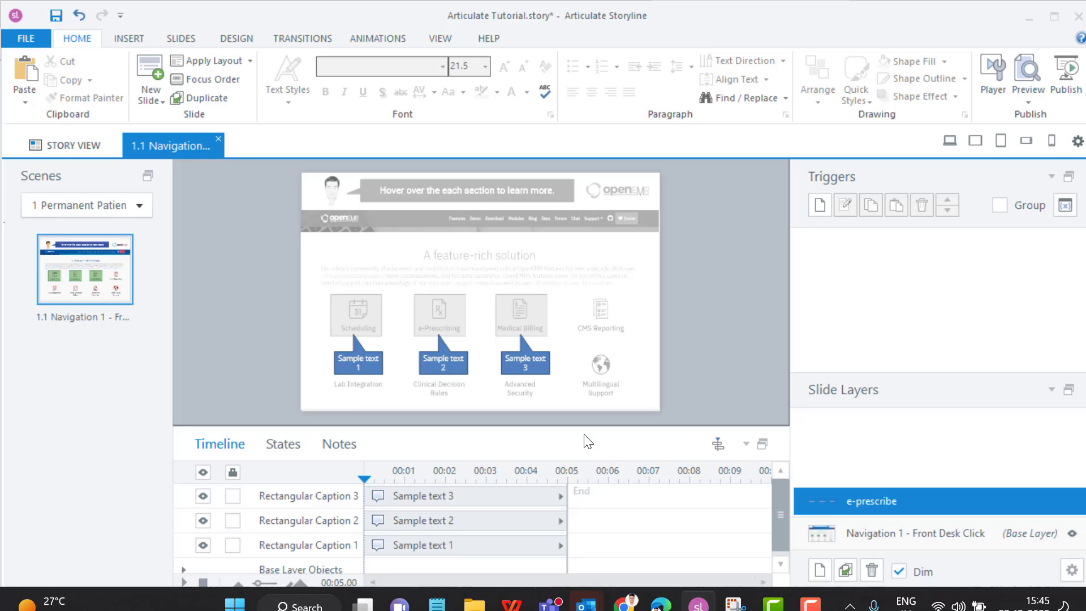
# - Add a new slide layer and enter e-prescribe as its name
pyautogui.click(820, 570)
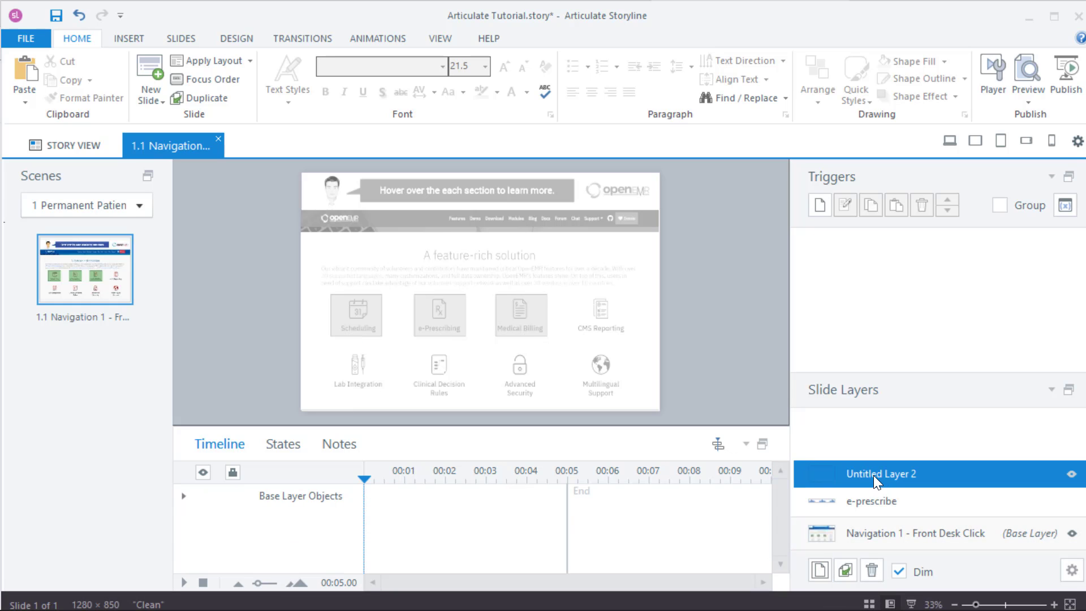
pyautogui.doubleClick(875, 480)
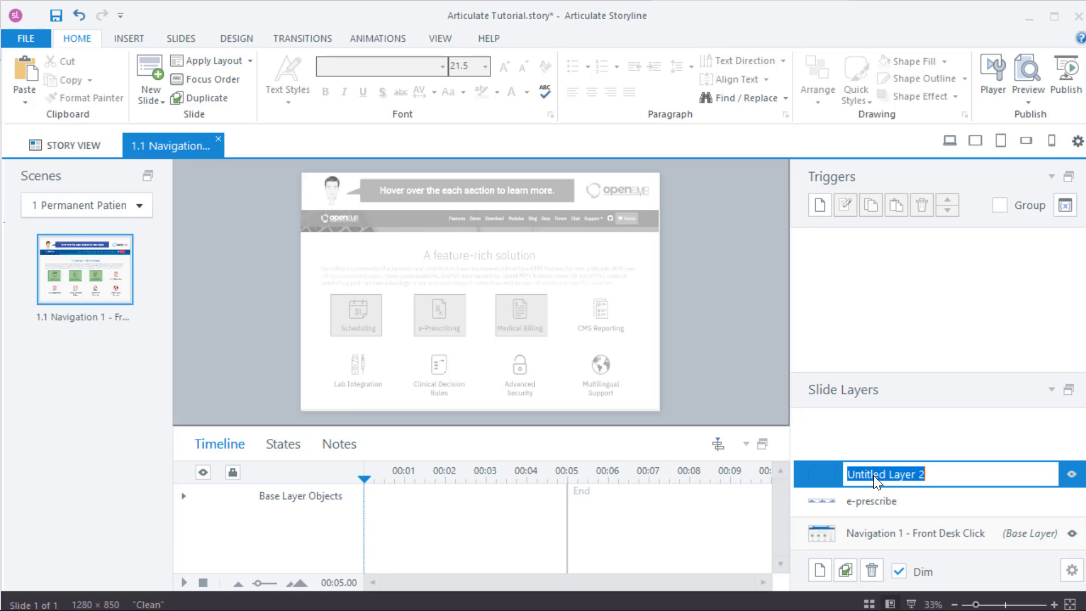
pyautogui.write('e-prescribe')
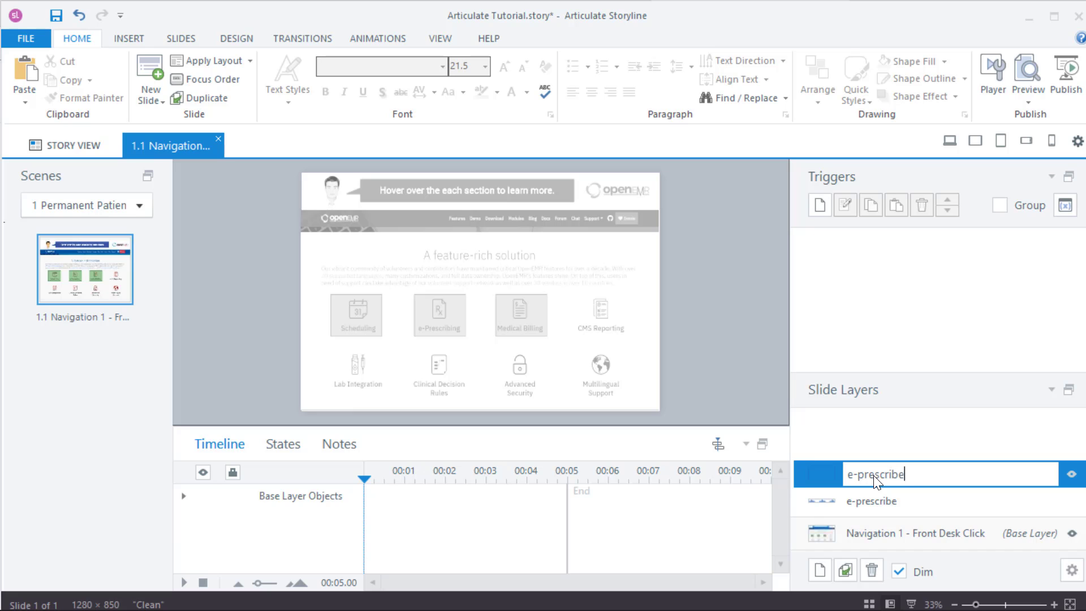
pyautogui.press('Return')
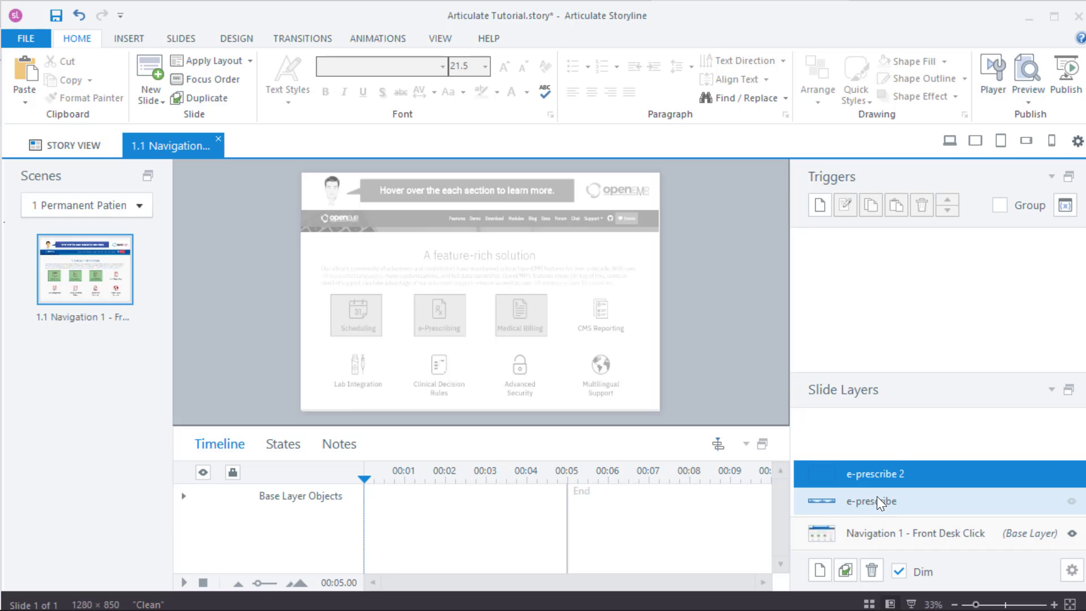
# - Rename the original e-prescribe layer holding the three captions as Scheduling
pyautogui.click(878, 501)
pyautogui.doubleClick(878, 501)
pyautogui.write('Sche')
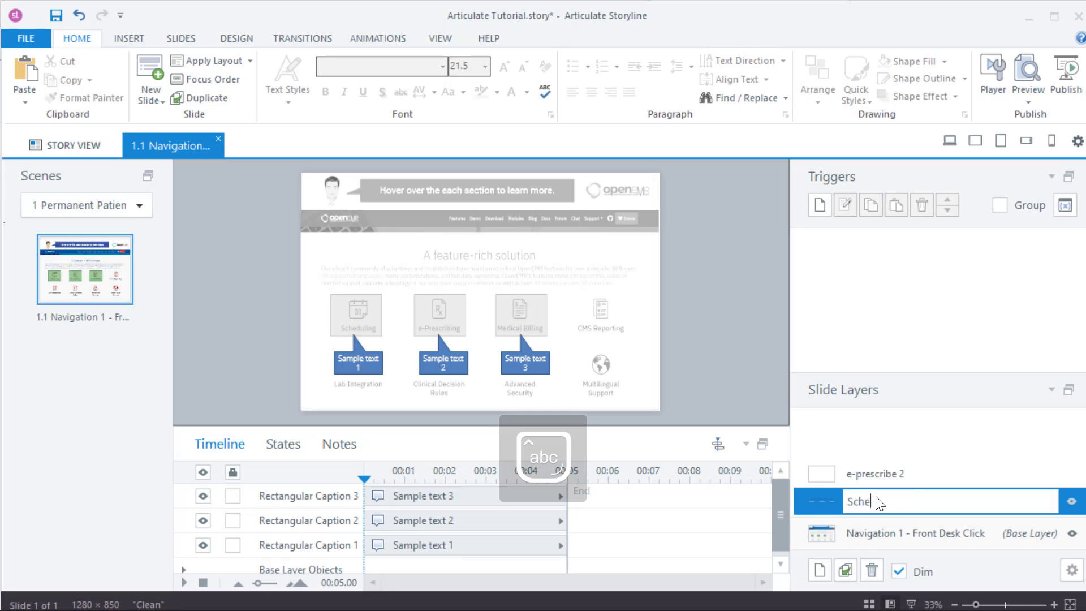
pyautogui.write('duling')
pyautogui.press('Return')
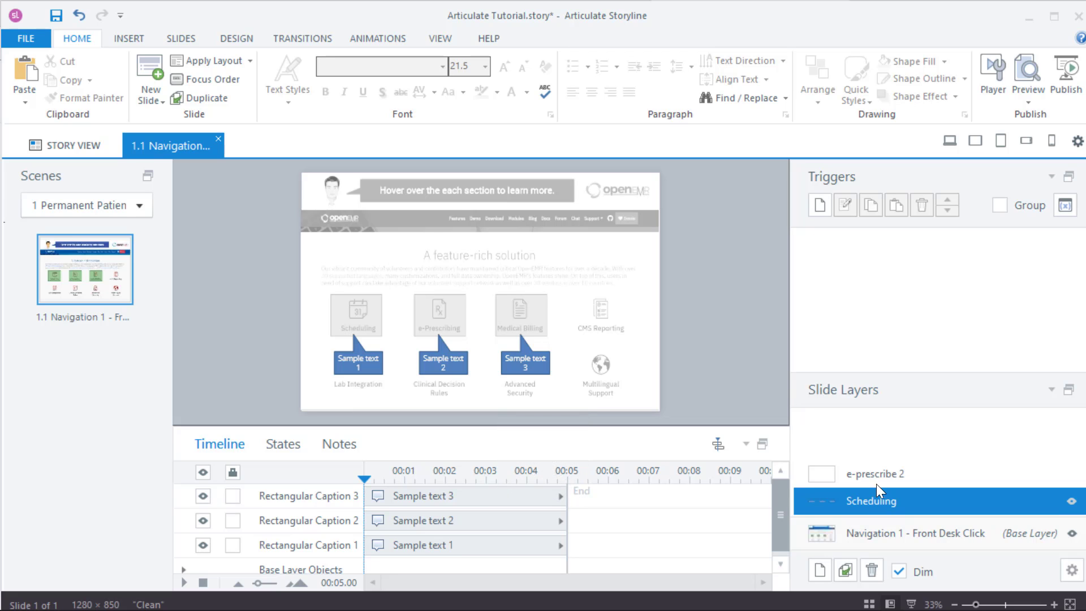
# - Delete the Sample text 3 caption under Medical Billing from the Scheduling layer
pyautogui.click(881, 474)
pyautogui.click(860, 501)
pyautogui.click(512, 358)
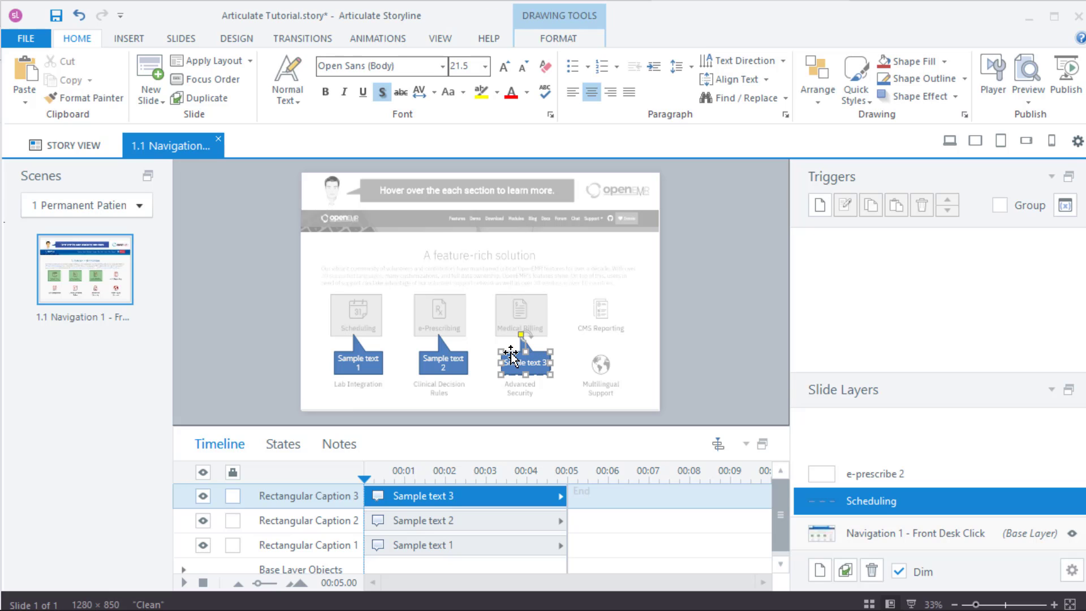
pyautogui.press('Delete')
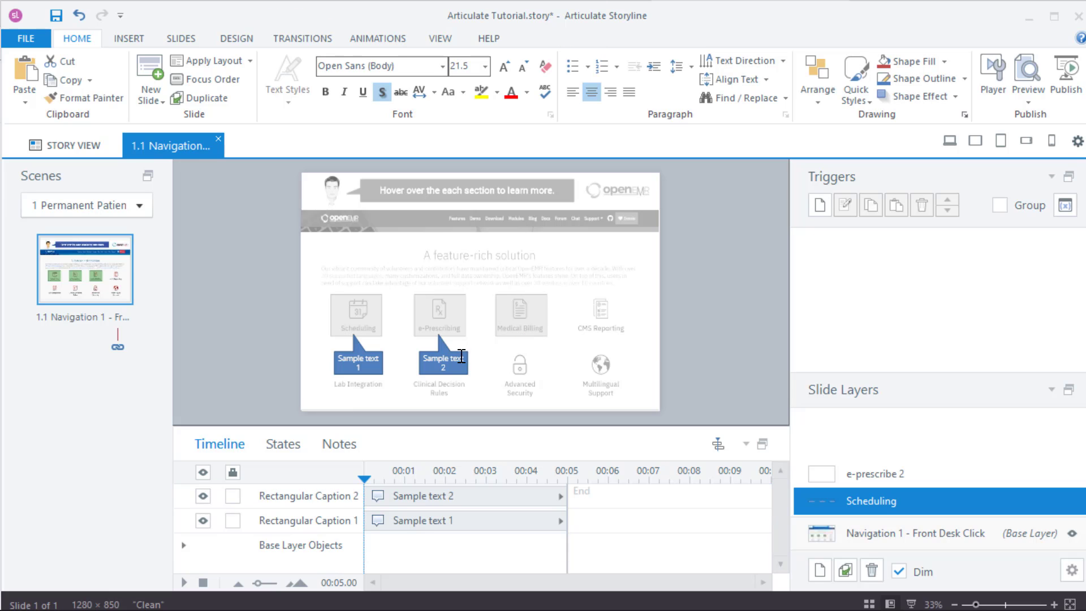
# - Move the Sample text 2 caption from the Scheduling layer to the e-prescribe 2 layer
pyautogui.click(448, 353)
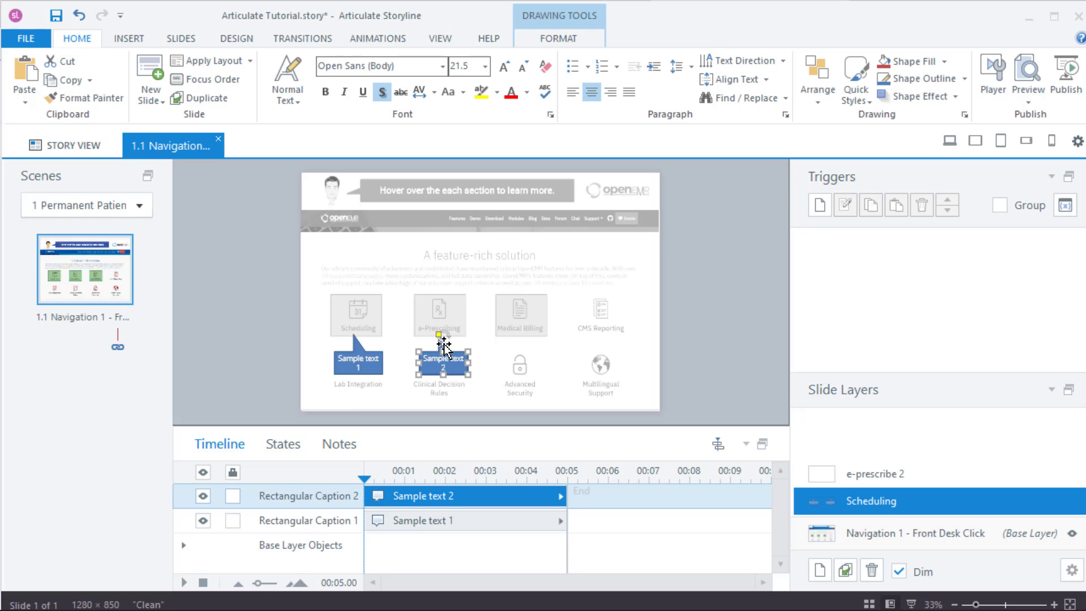
pyautogui.press('Delete')
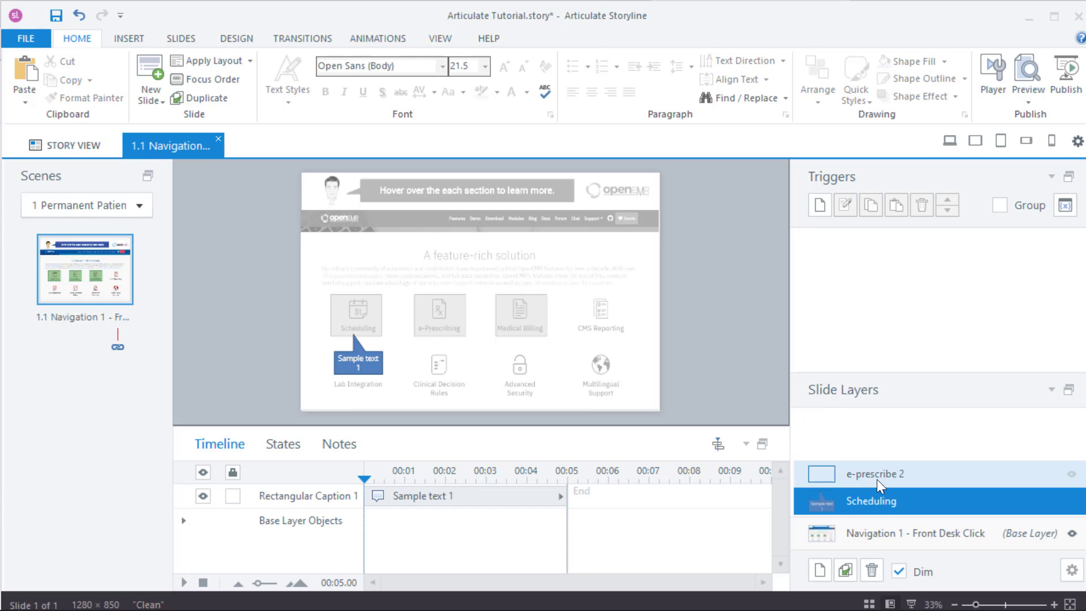
pyautogui.click(875, 473)
pyautogui.hotkey('ctrl', 'v')
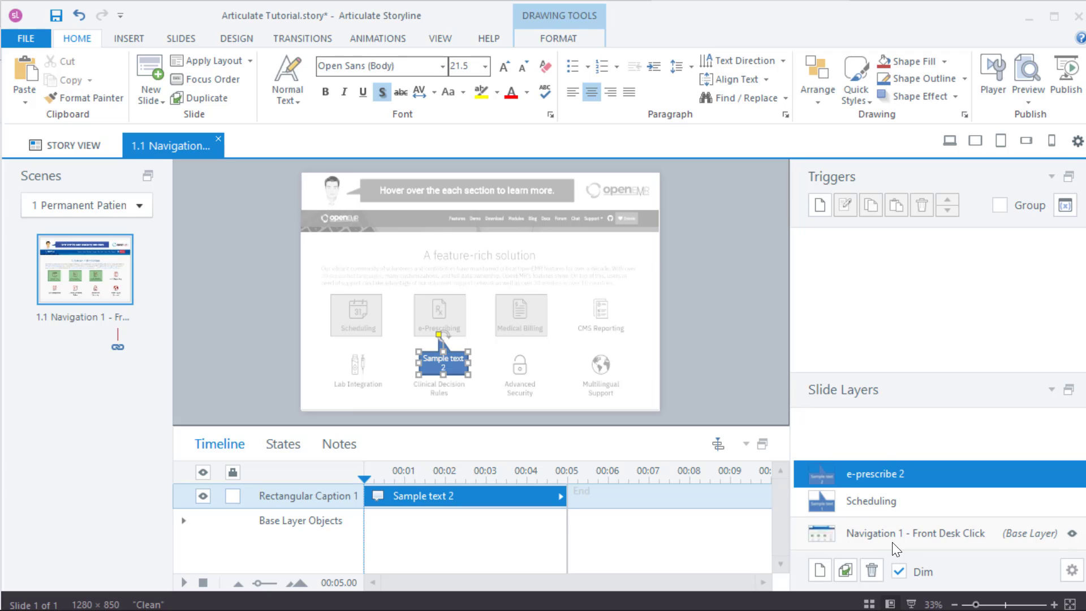
pyautogui.click(875, 502)
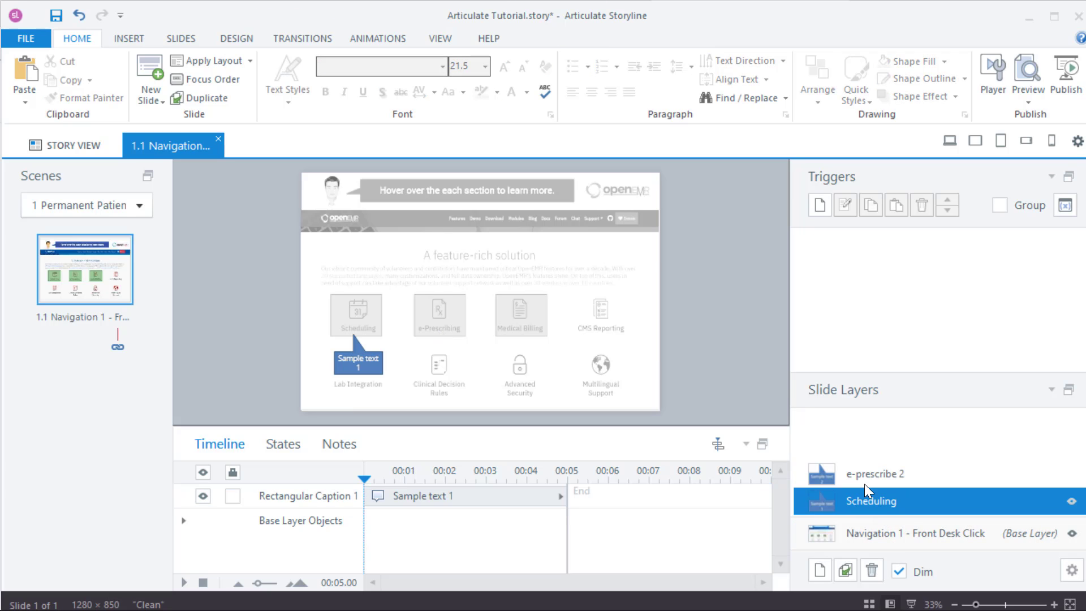
# - Rename the e-prescribe 2 layer as e-prescribe
pyautogui.click(885, 474)
pyautogui.click(884, 474)
pyautogui.click(918, 474)
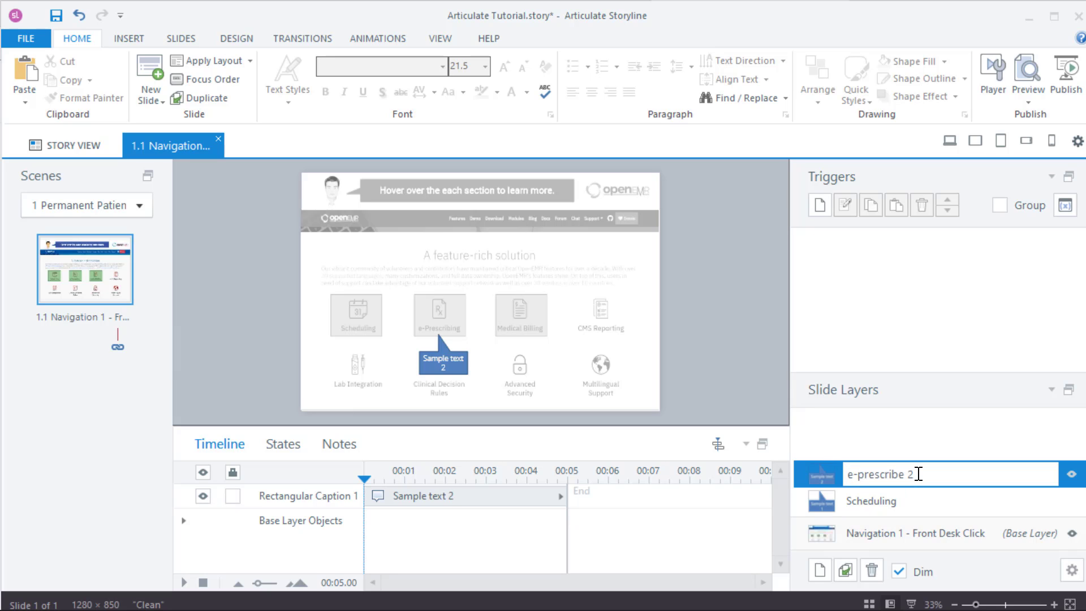
pyautogui.press('BackSpace')
pyautogui.press('BackSpace')
pyautogui.press('Return')
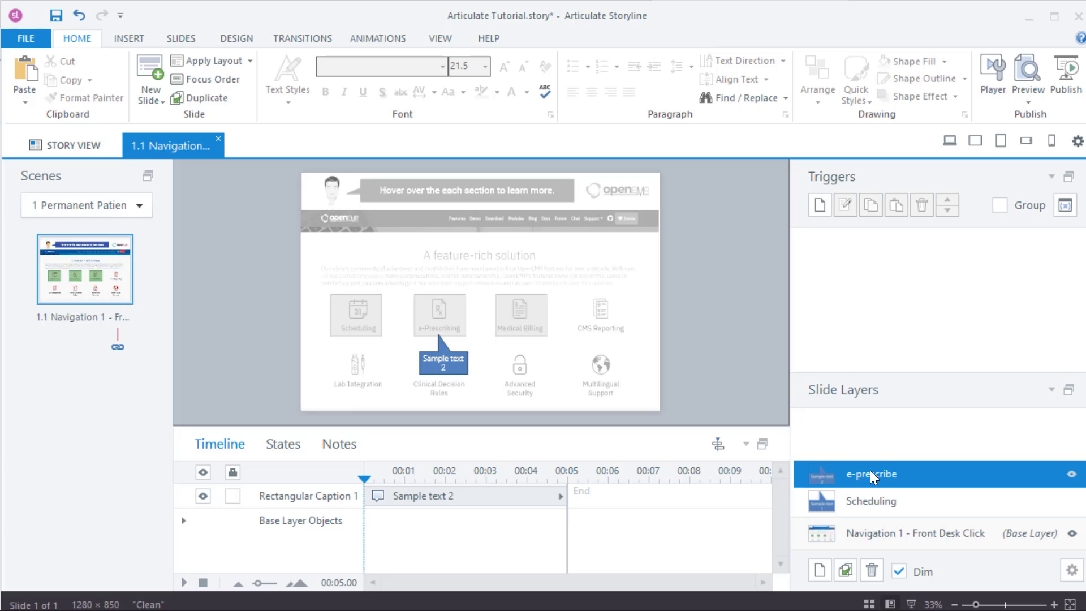
# - Compare the captions shown on the e-prescribe and Scheduling layers with the base layer
pyautogui.click(882, 500)
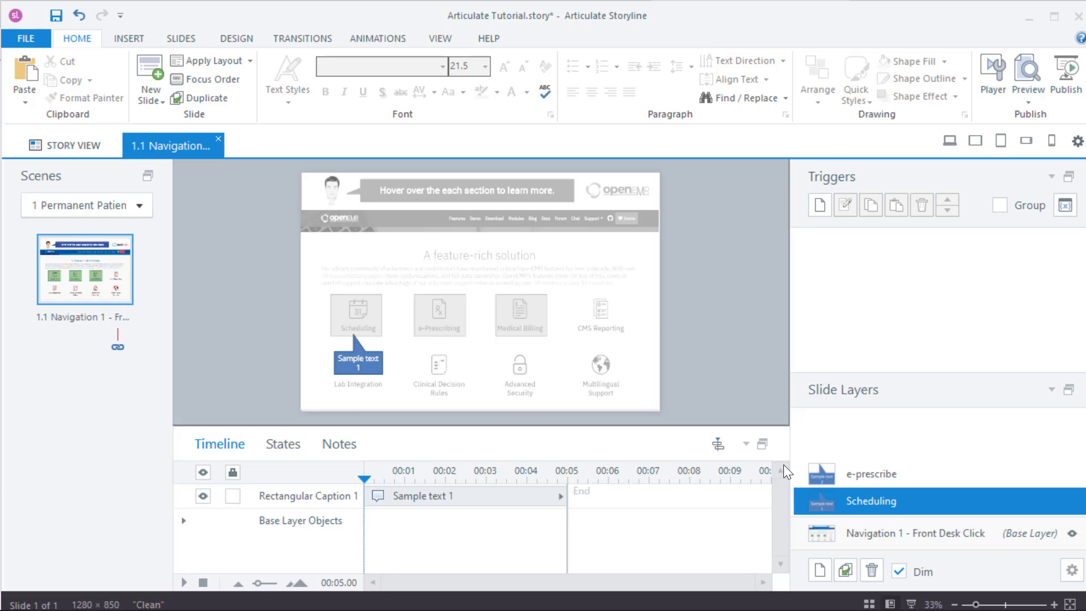
pyautogui.click(826, 474)
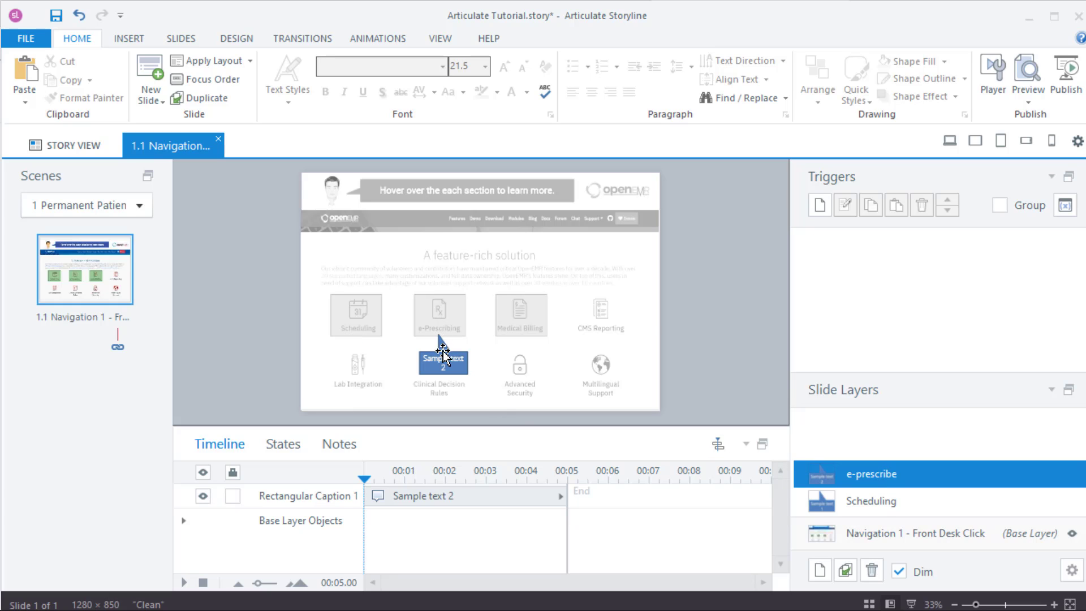
pyautogui.click(871, 501)
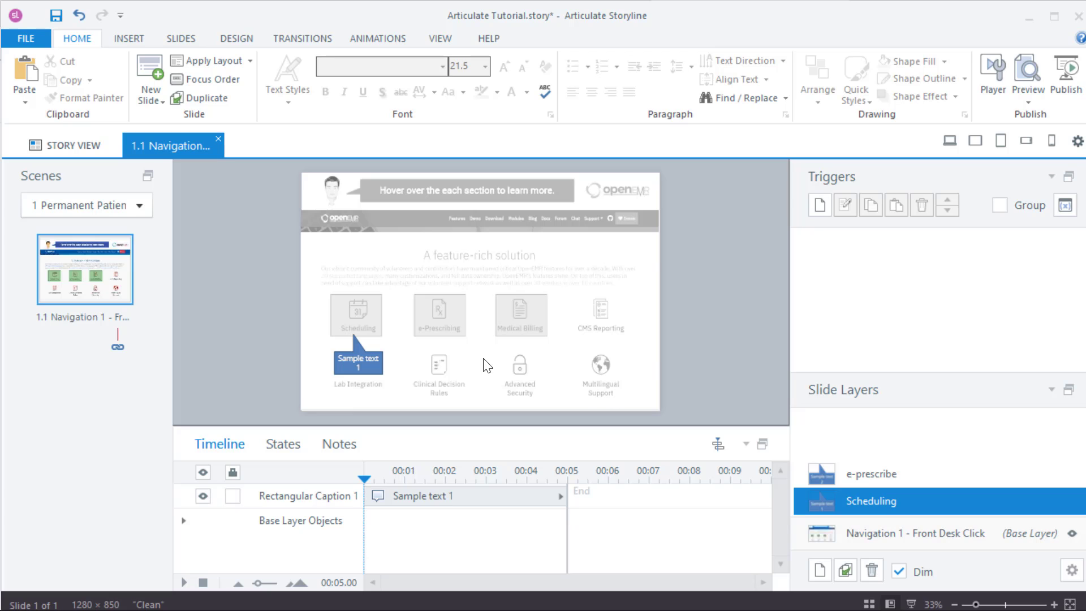
pyautogui.click(879, 537)
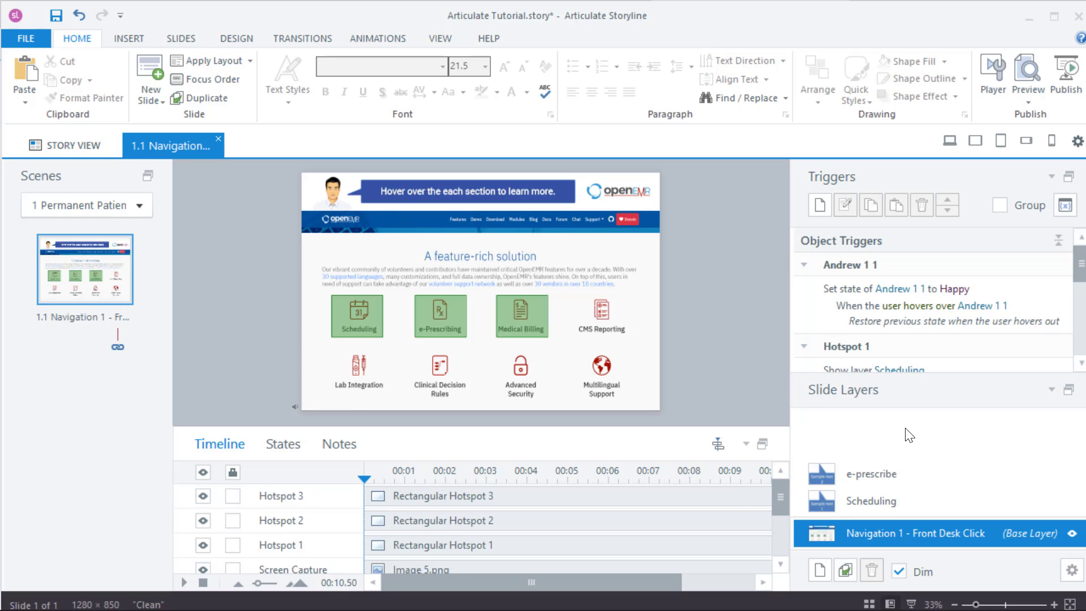
pyautogui.click(866, 487)
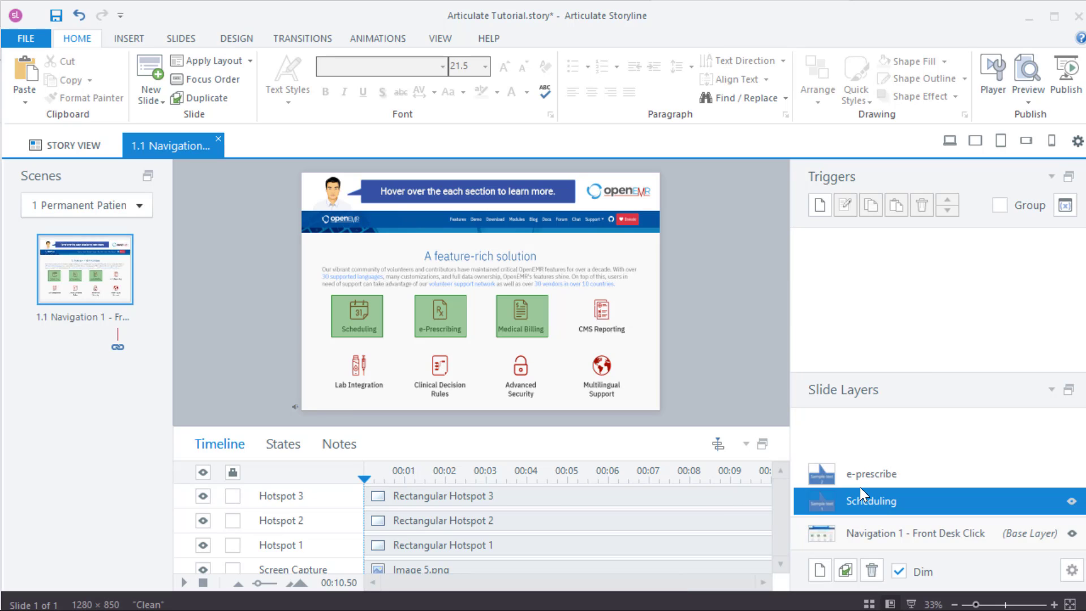
pyautogui.click(861, 474)
# - Add a base-layer trigger that shows the e-prescribe layer when the user hovers over Hotspot 2, hiding it on hover out
pyautogui.click(870, 534)
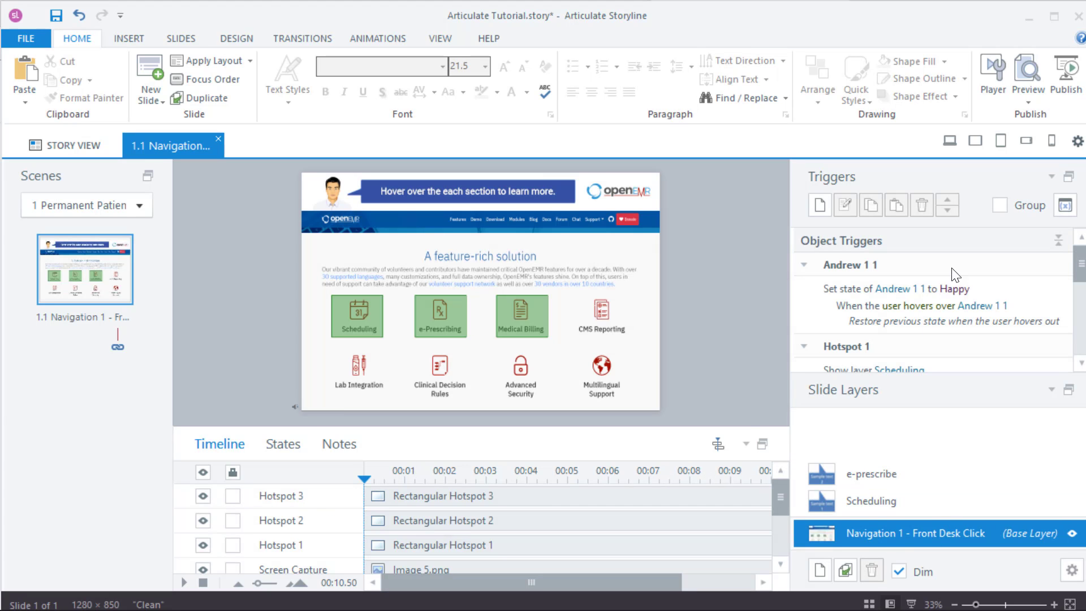
pyautogui.click(820, 206)
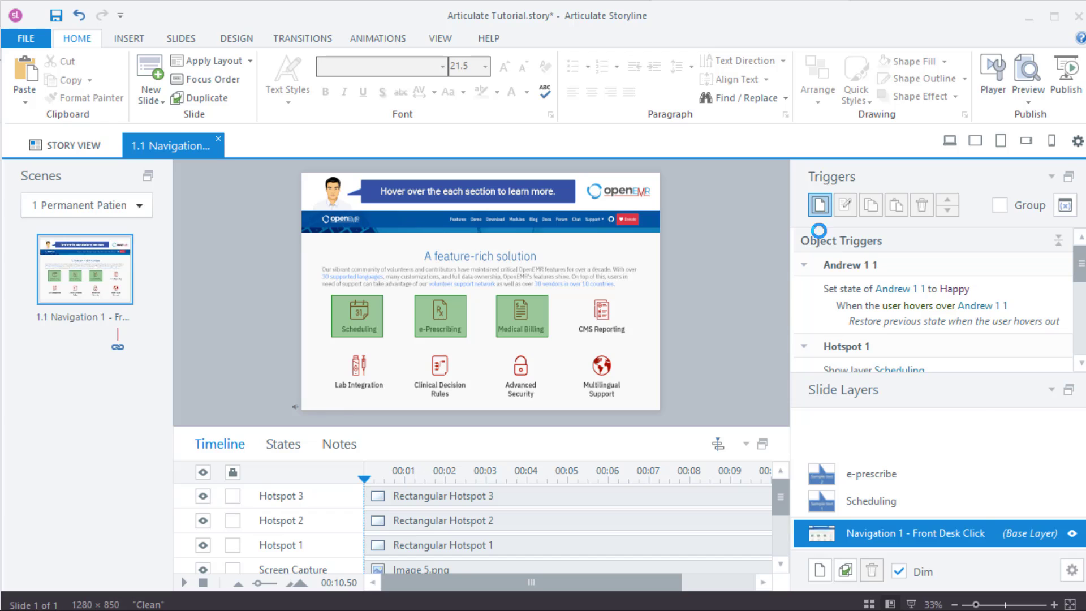
pyautogui.moveTo(730, 214); pyautogui.dragTo(664, 216)
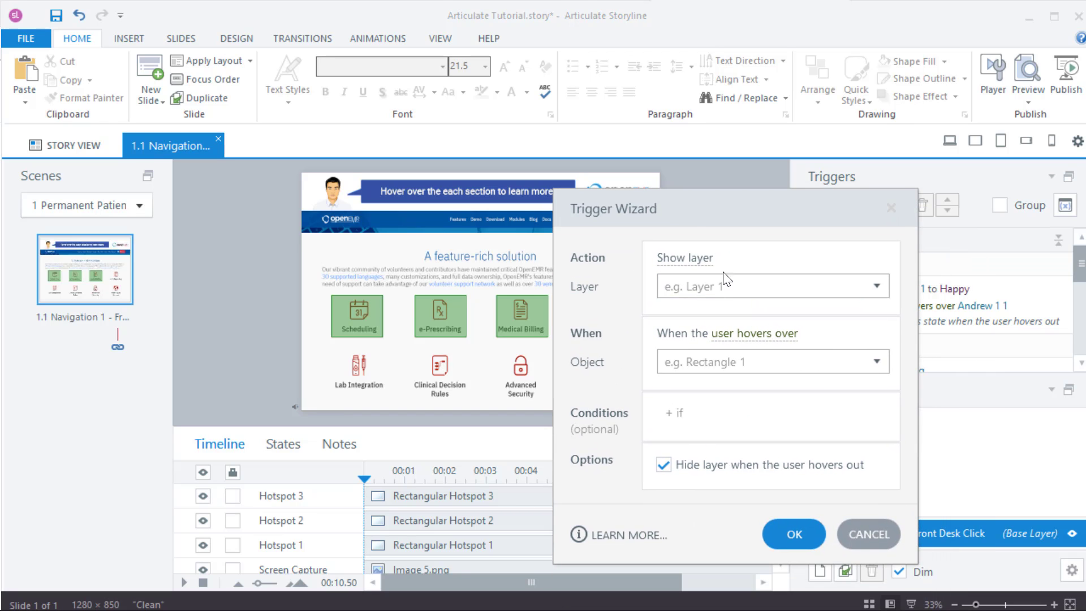
pyautogui.click(880, 285)
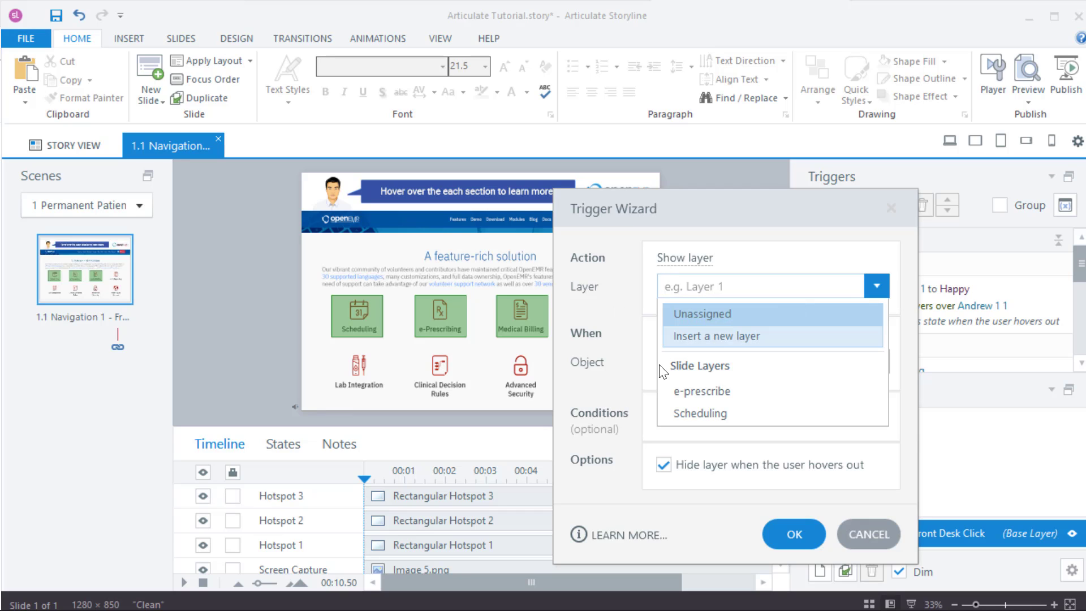
pyautogui.click(703, 396)
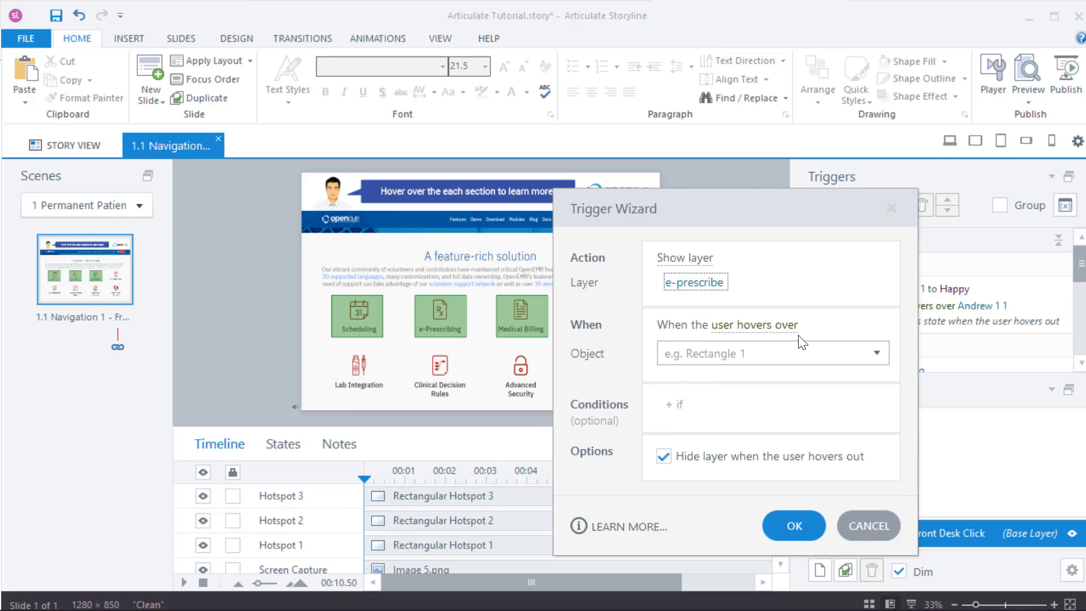
pyautogui.click(881, 360)
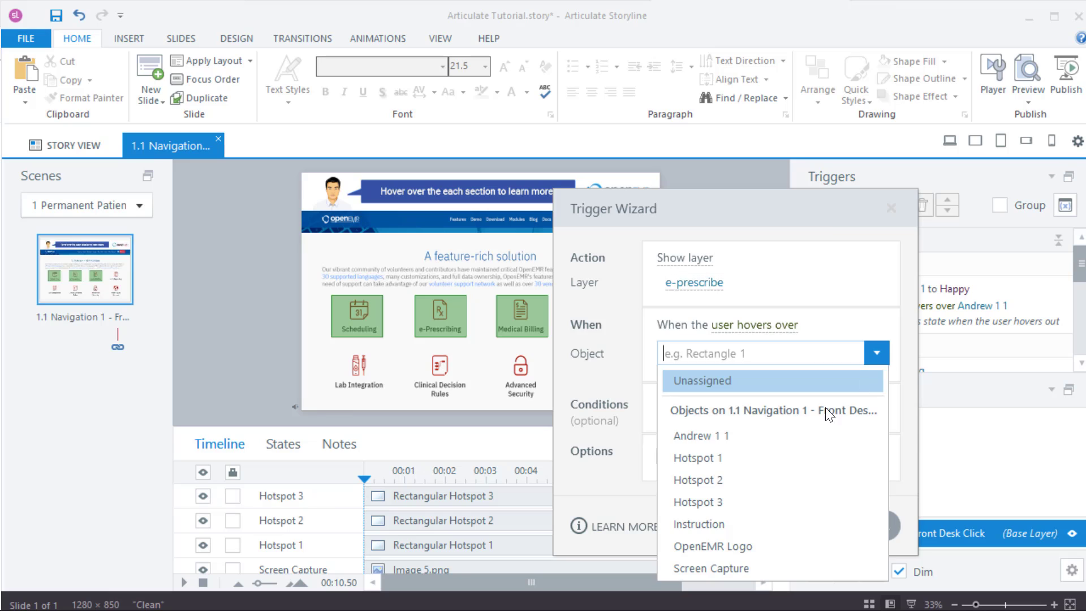
pyautogui.click(699, 474)
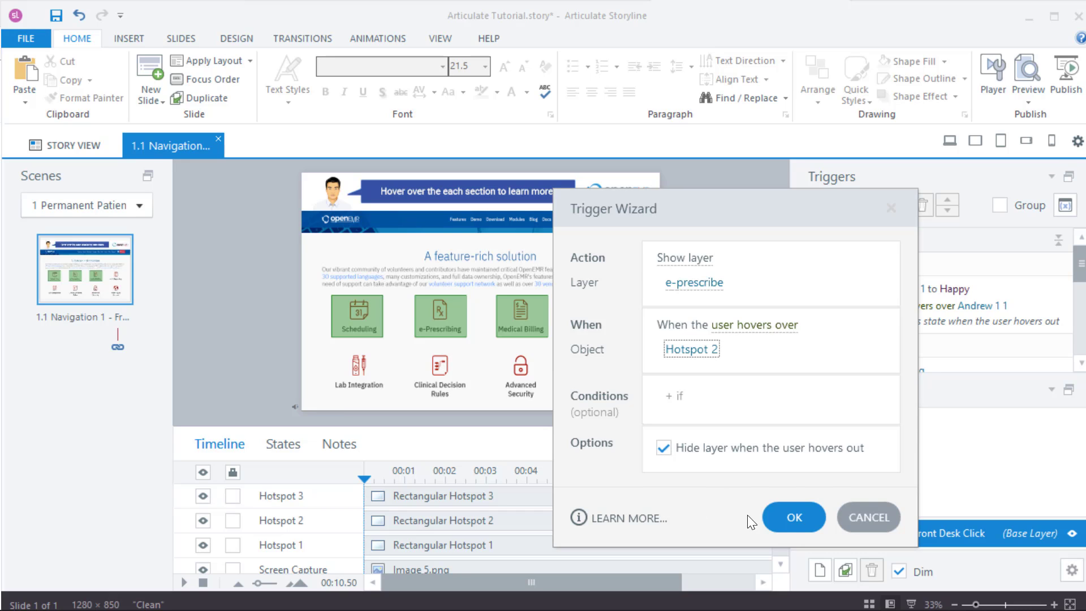
pyautogui.click(777, 516)
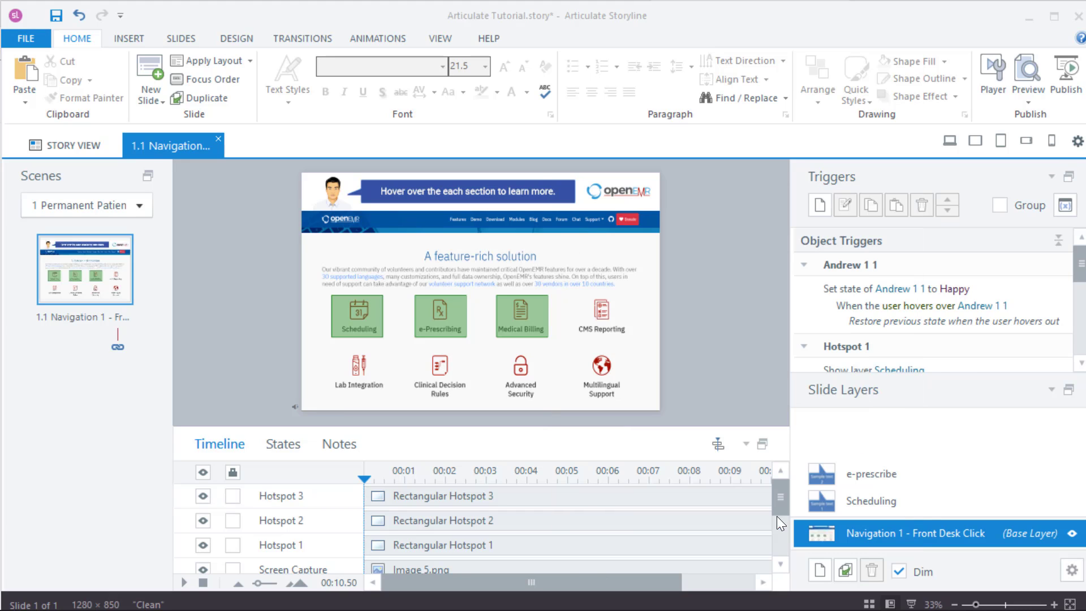
# - Preview this slide to test the hover captions on Scheduling and e-Prescribing, and return to editing
pyautogui.click(1028, 100)
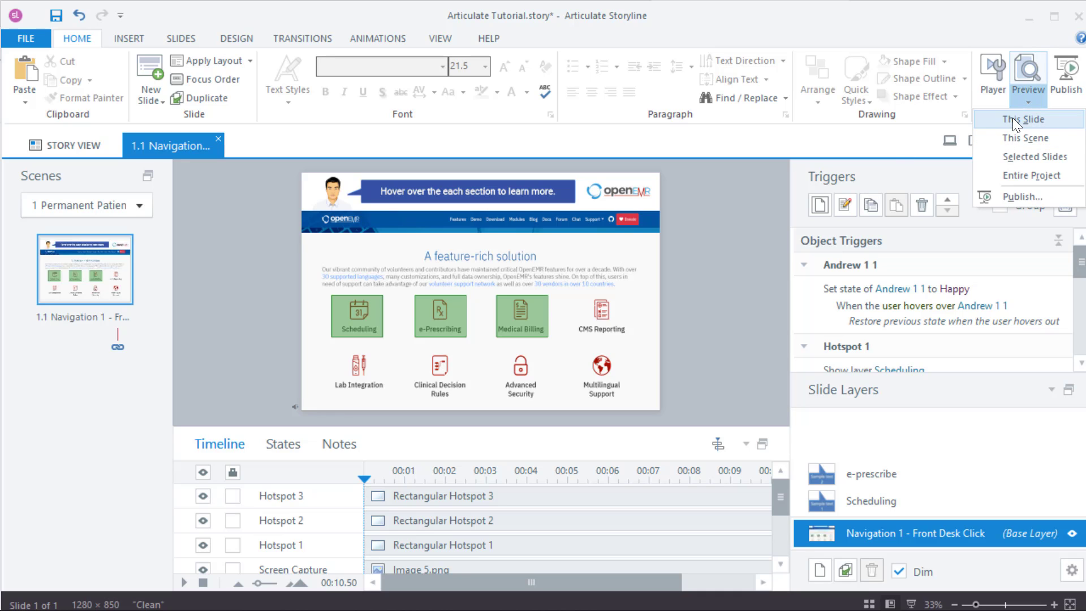
pyautogui.click(1013, 119)
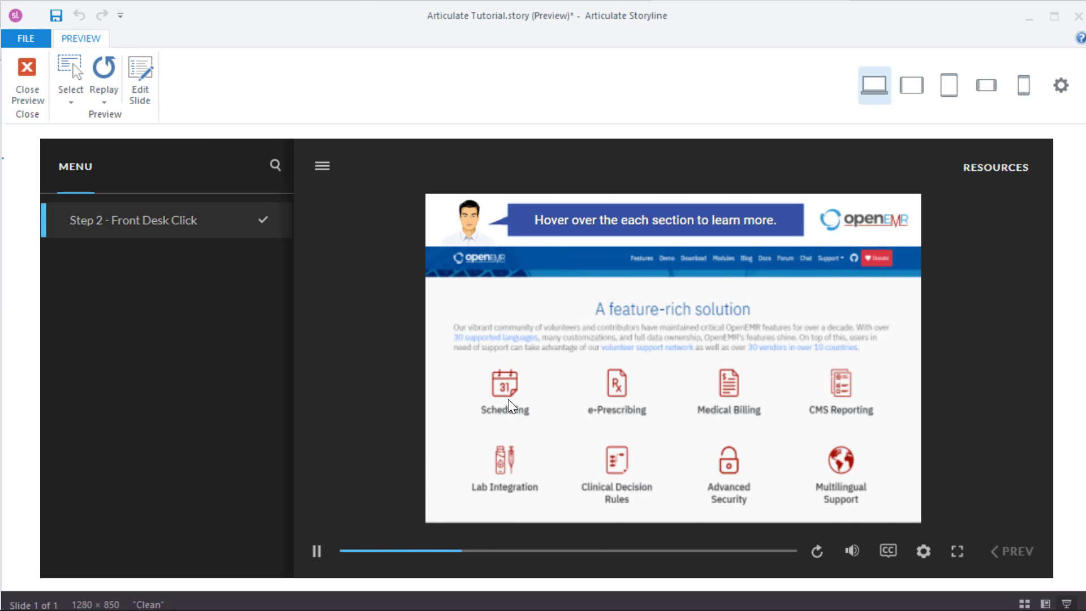
pyautogui.moveTo(510, 405)
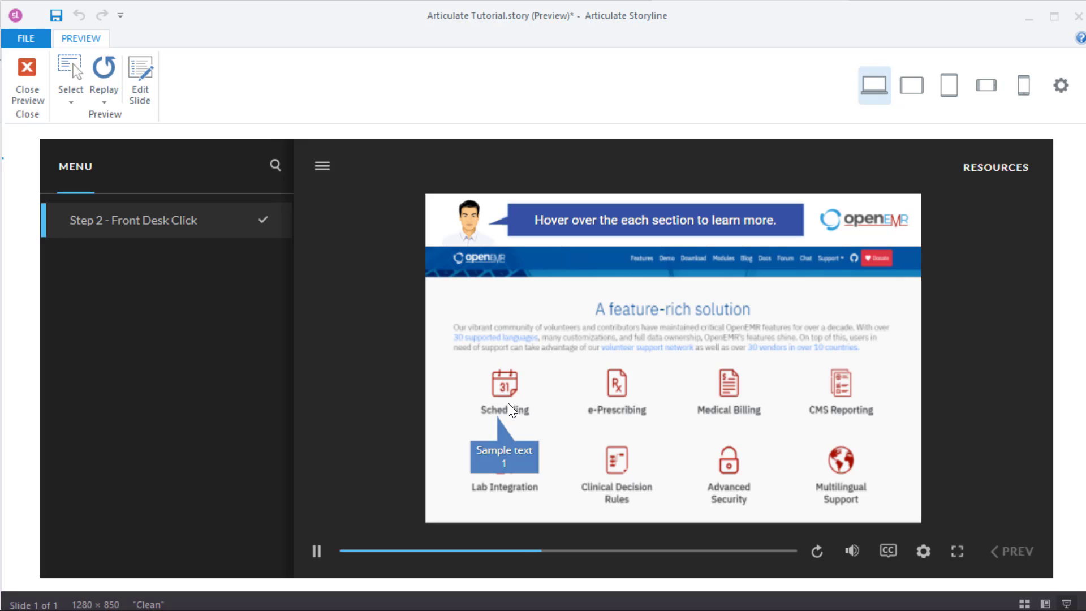
pyautogui.moveTo(626, 391)
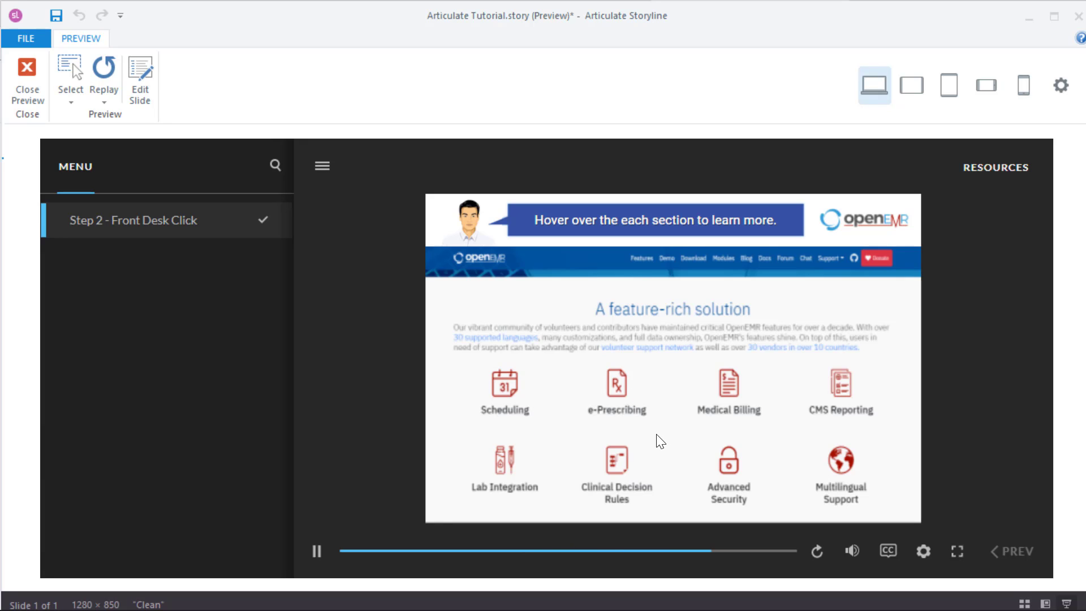
pyautogui.click(28, 83)
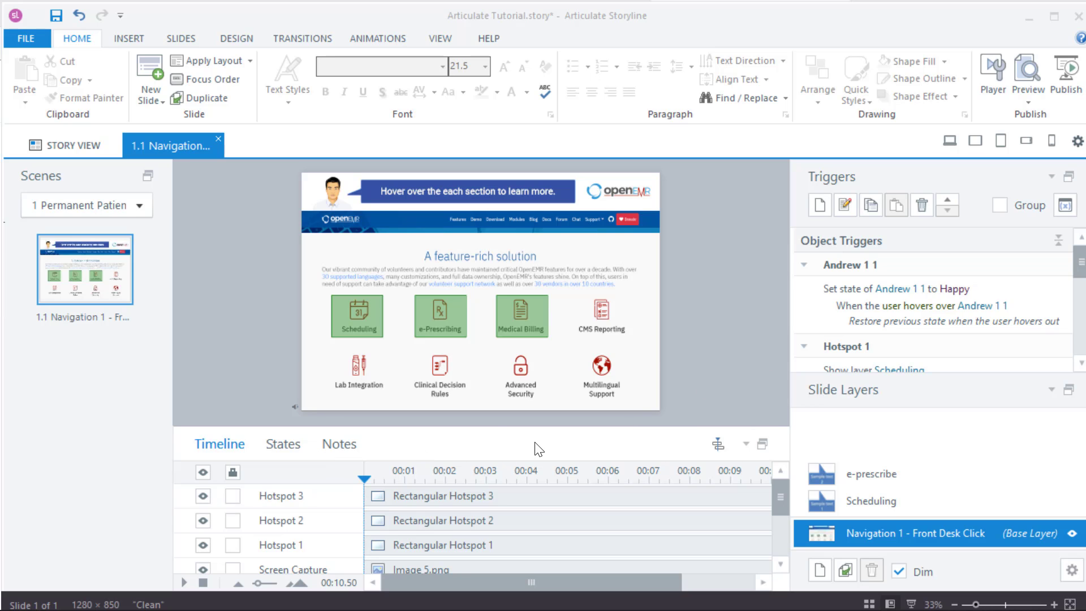
# - Delete both the Scheduling and e-prescribe slide layers, leaving only the base layer
pyautogui.moveTo(496, 429); pyautogui.dragTo(496, 444)
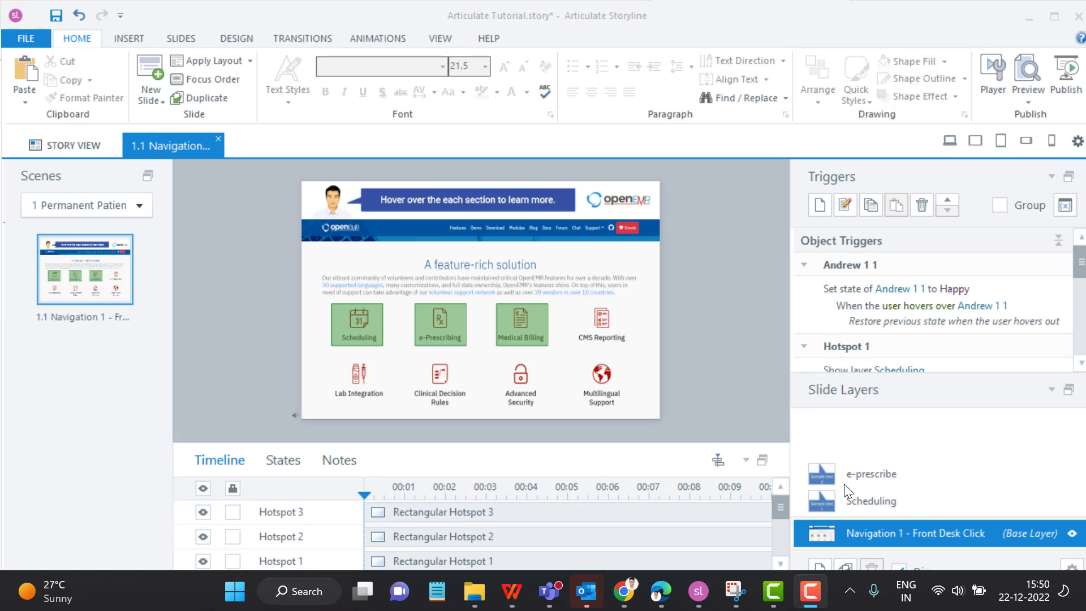
pyautogui.click(871, 508)
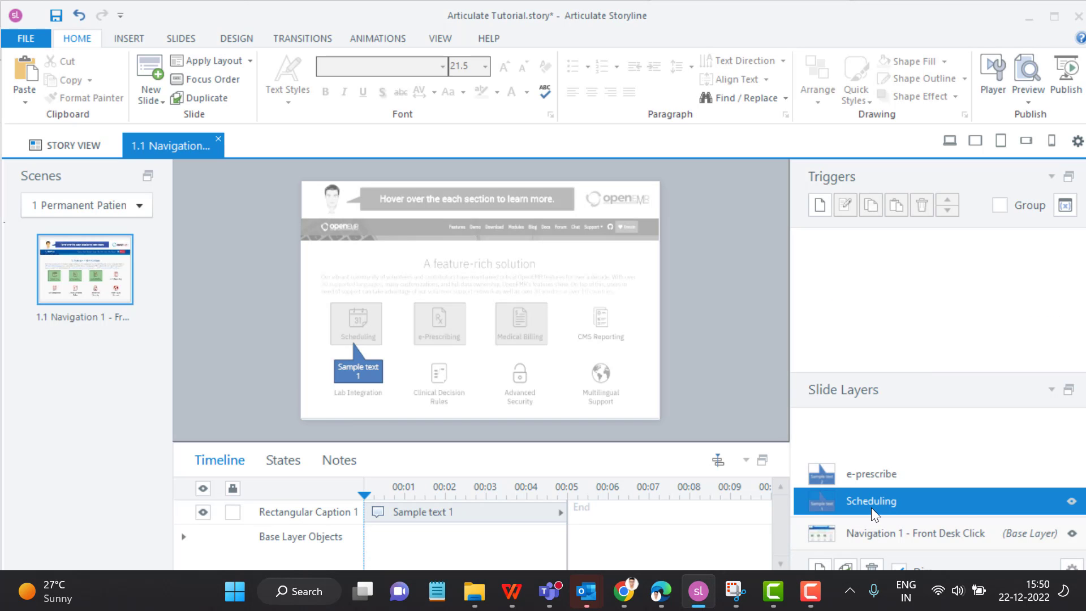
pyautogui.press('Delete')
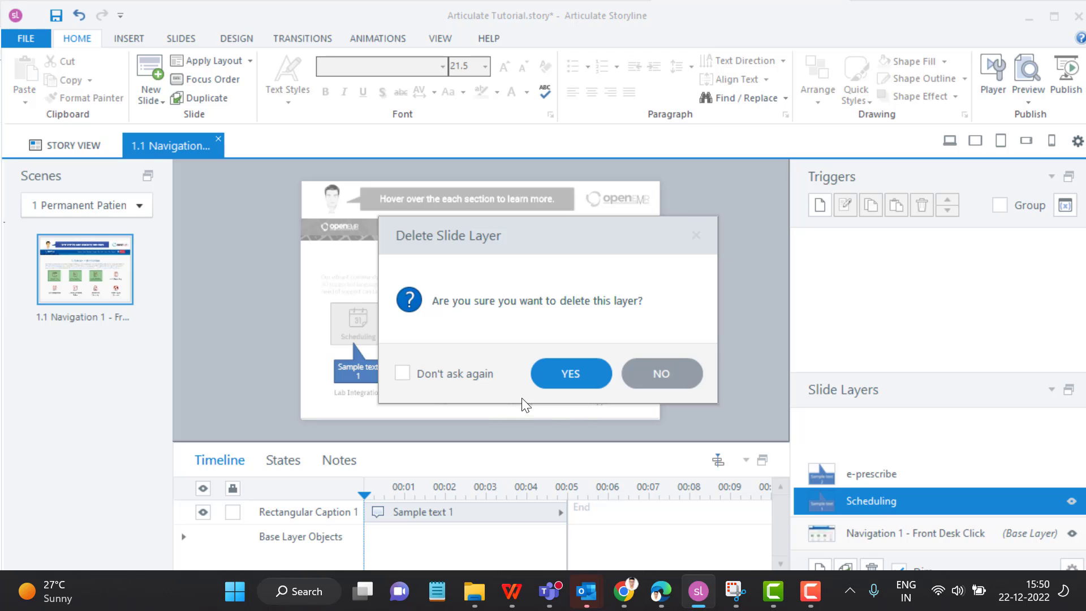
pyautogui.click(573, 374)
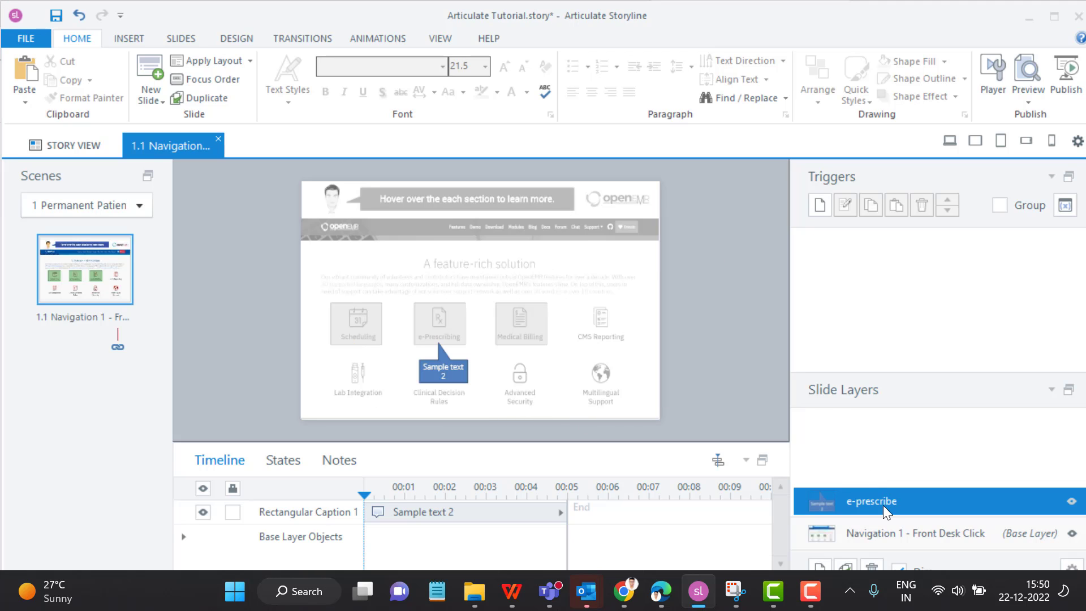
pyautogui.press('Delete')
pyautogui.click(585, 385)
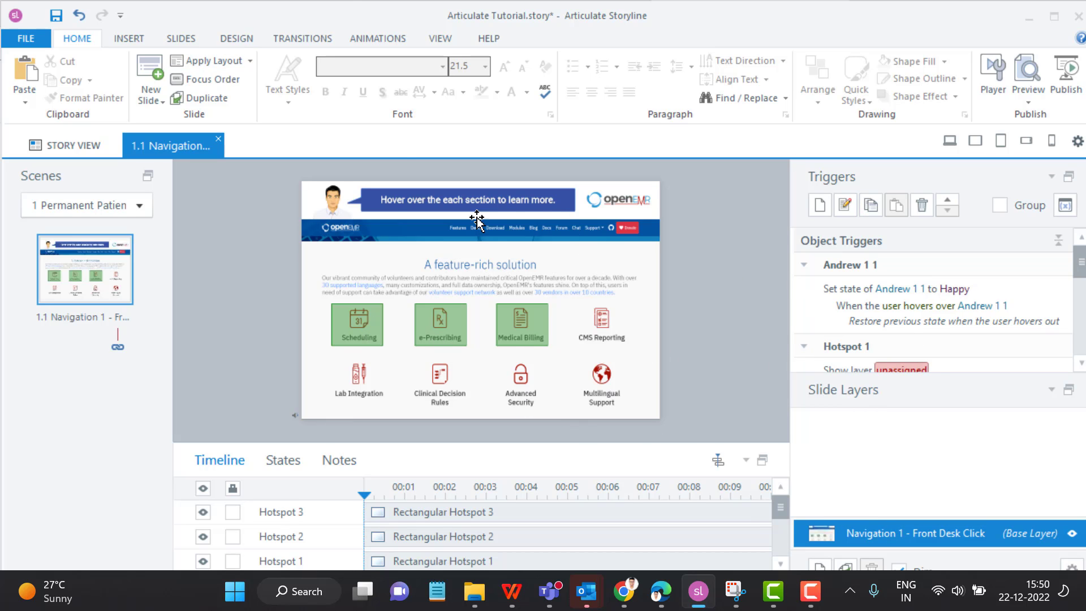
# - Insert a rectangular caption on the base layer over Lab Integration, with its pointer reaching up to the Scheduling hotspot
pyautogui.click(132, 41)
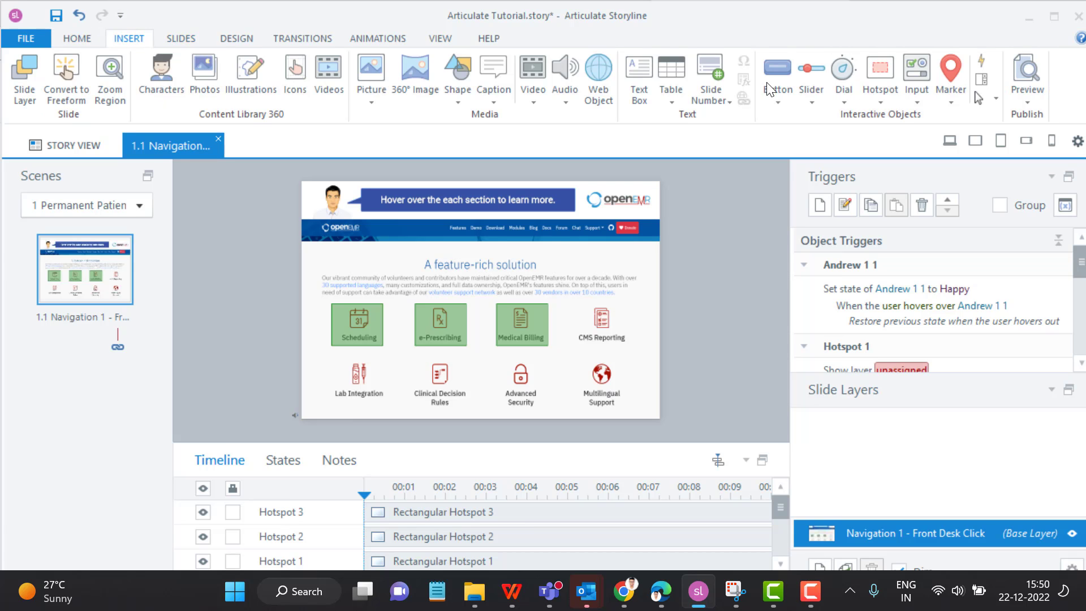
pyautogui.click(491, 92)
pyautogui.click(542, 202)
pyautogui.click(456, 98)
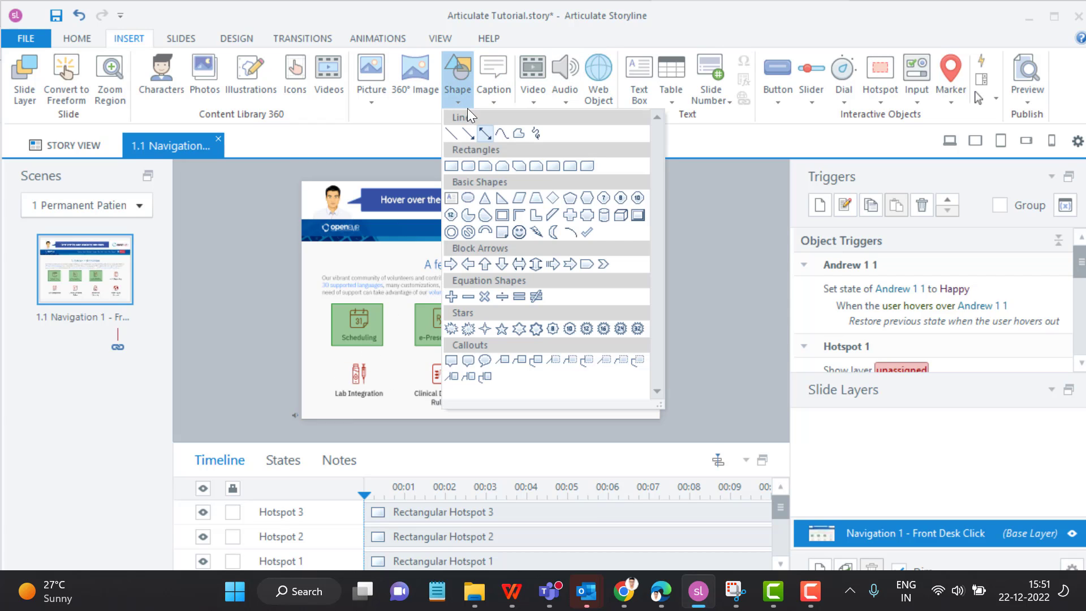
pyautogui.click(491, 93)
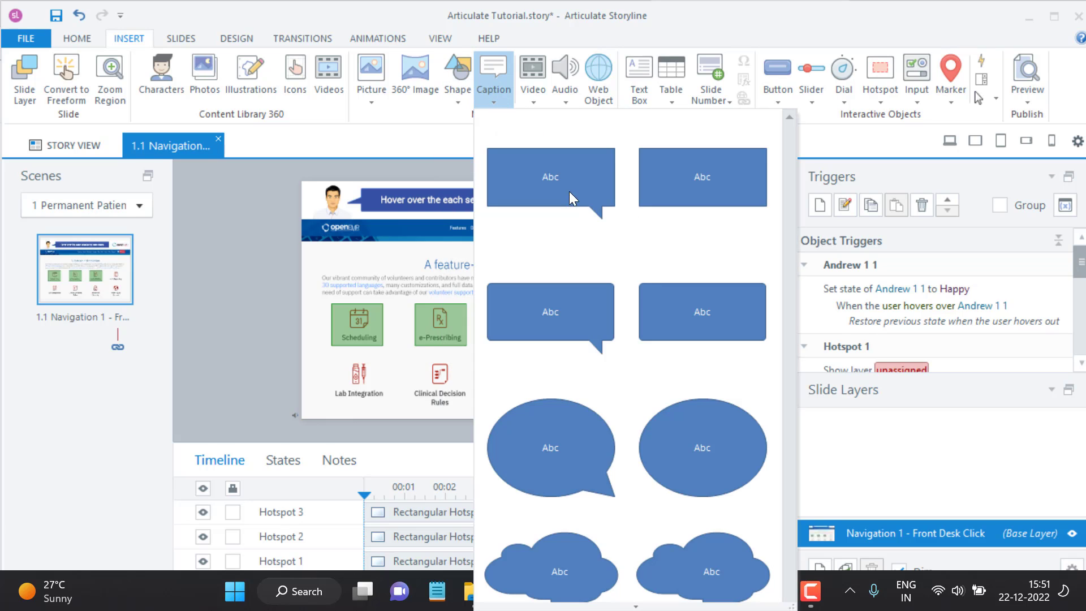
pyautogui.click(585, 198)
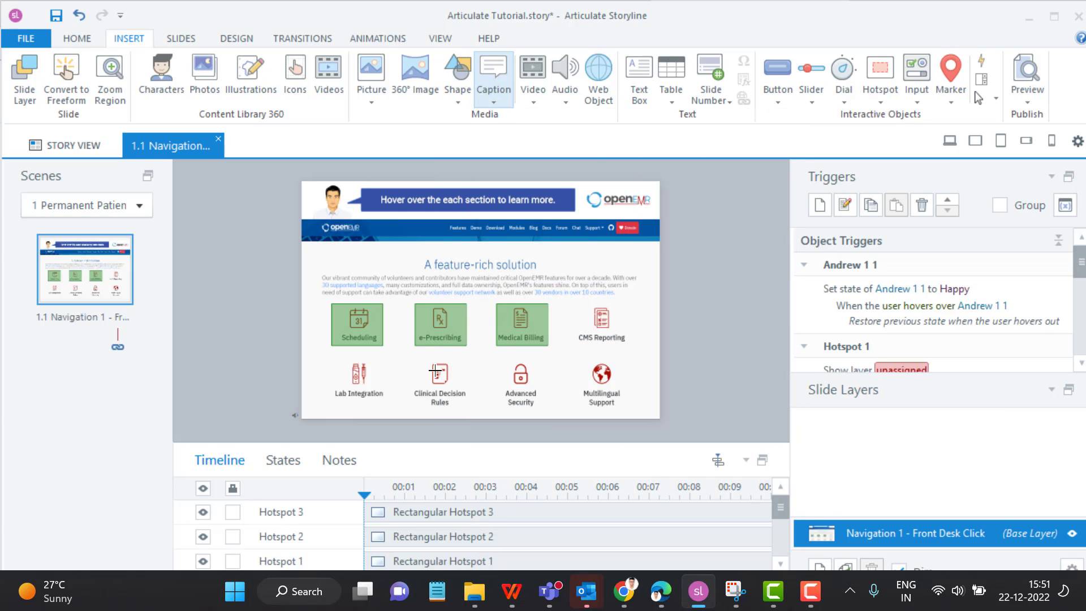
pyautogui.moveTo(352, 362); pyautogui.dragTo(405, 394)
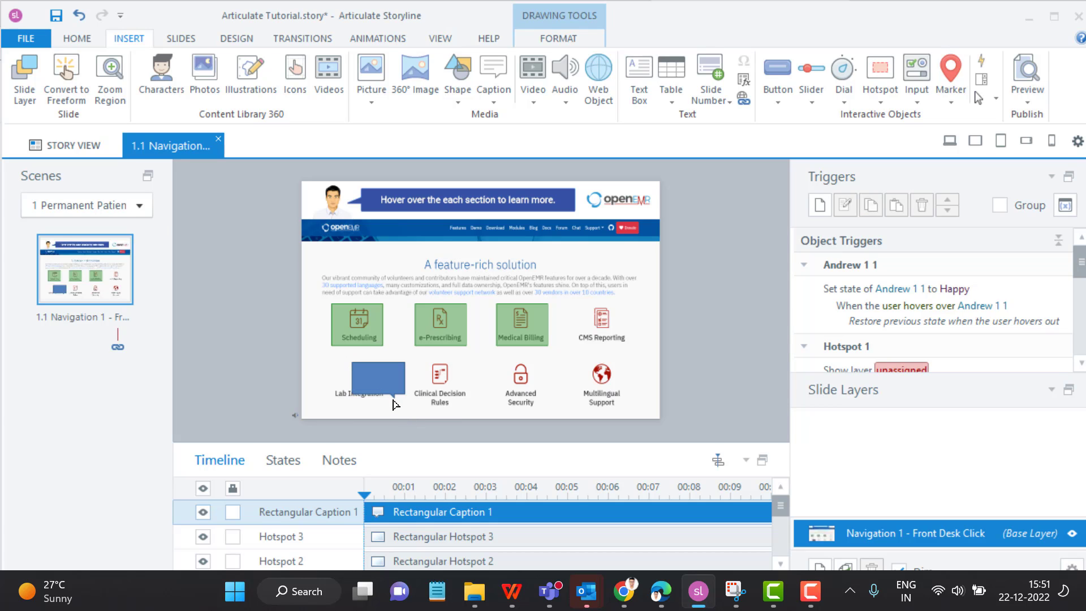
pyautogui.click(365, 377)
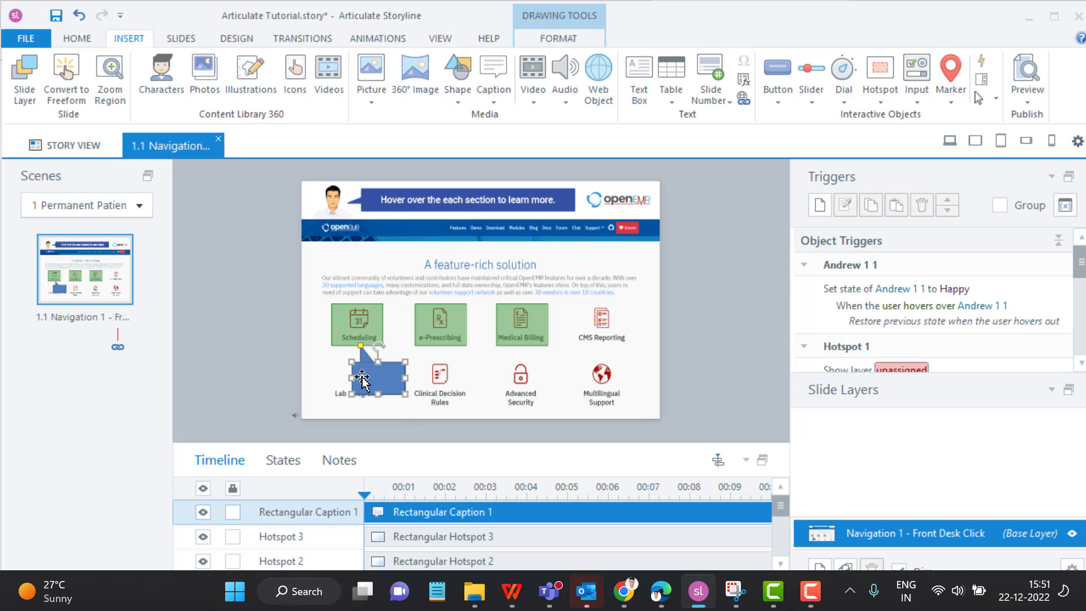
pyautogui.moveTo(376, 379)
pyautogui.mouseDown()
pyautogui.moveTo(329, 385)
pyautogui.moveTo(390, 379)
pyautogui.moveTo(366, 397)
pyautogui.mouseUp()
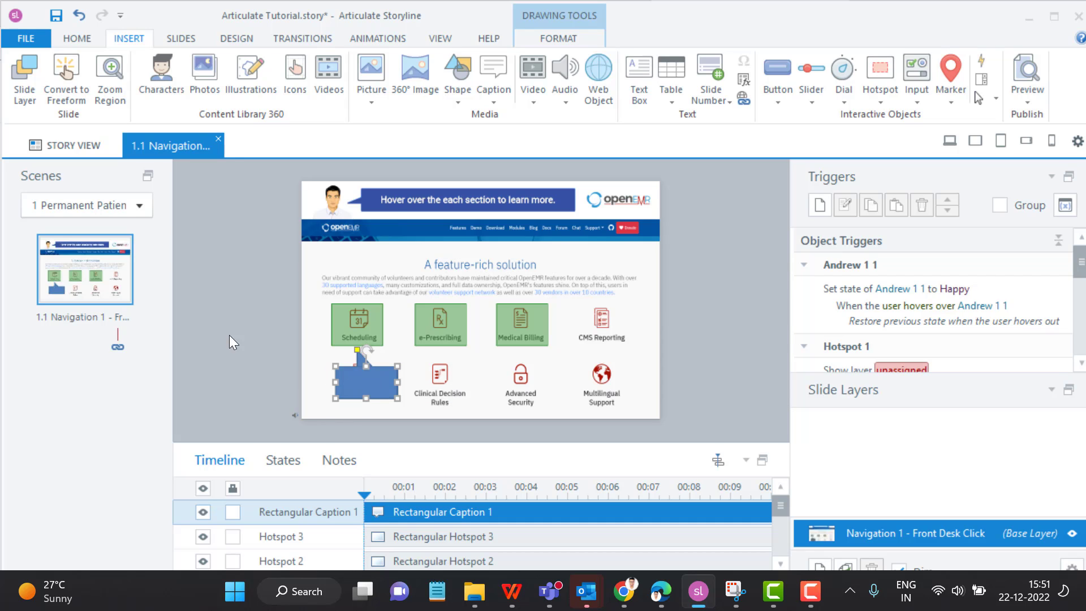
# - Copy the Scheduling description from the OpenEMR website in Chrome and return to Articulate Storyline
pyautogui.click(1029, 19)
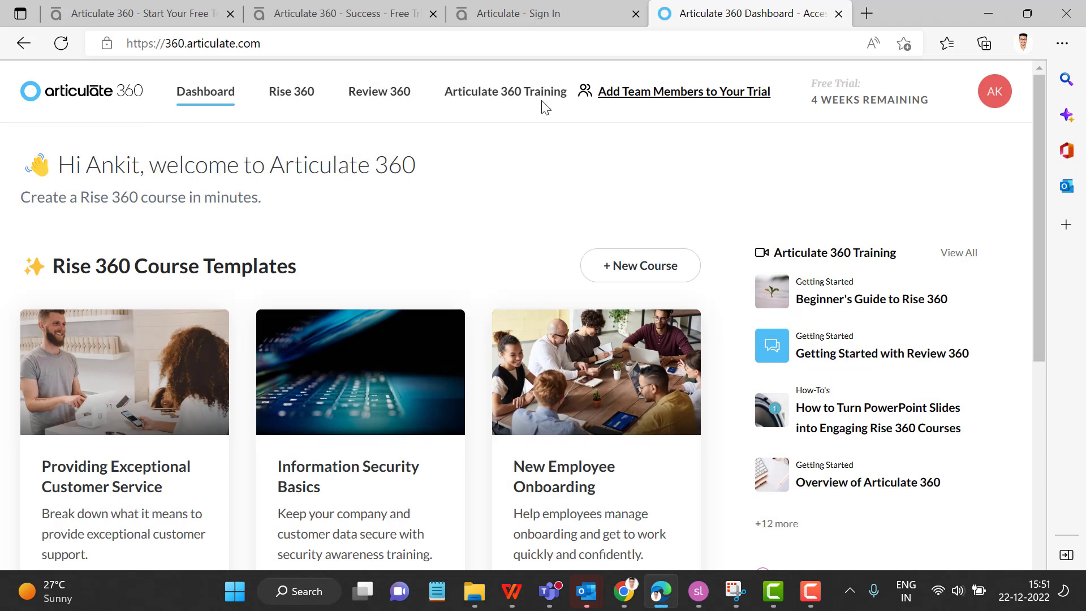
pyautogui.click(624, 591)
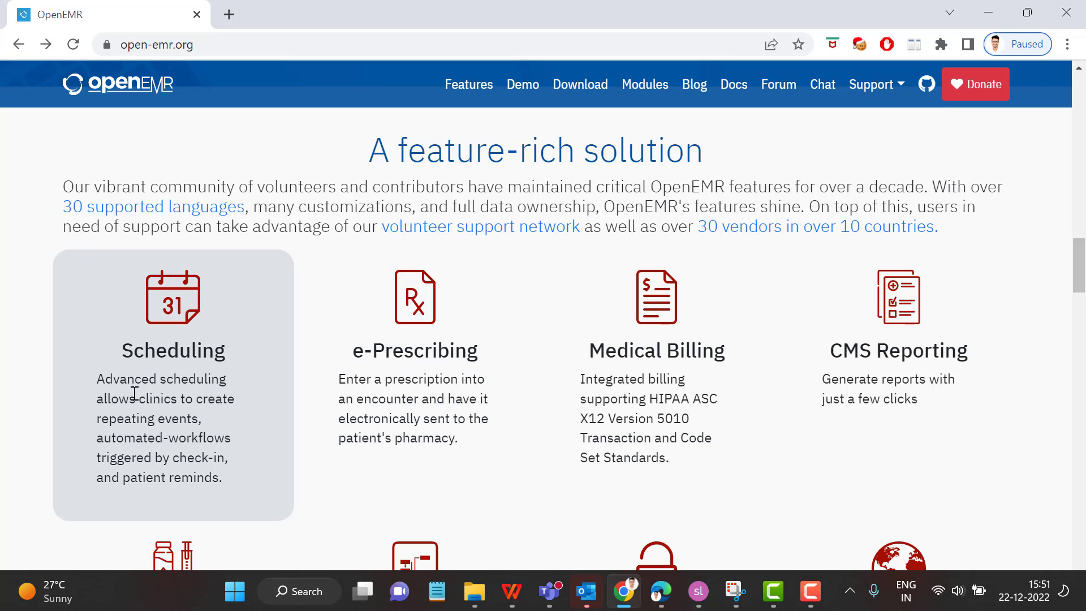
pyautogui.moveTo(99, 380); pyautogui.dragTo(218, 478)
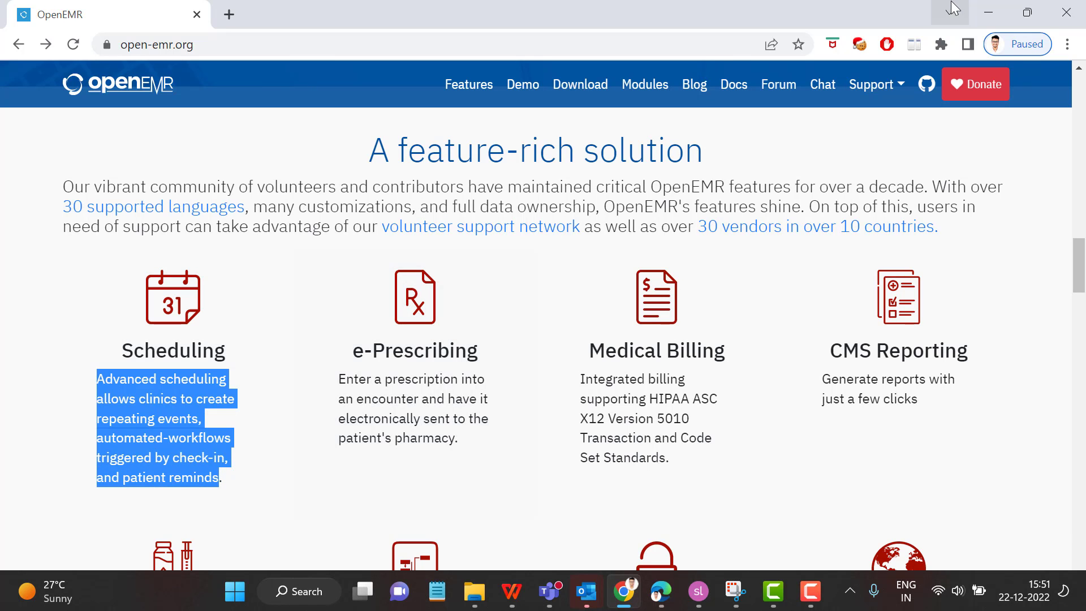
pyautogui.click(989, 13)
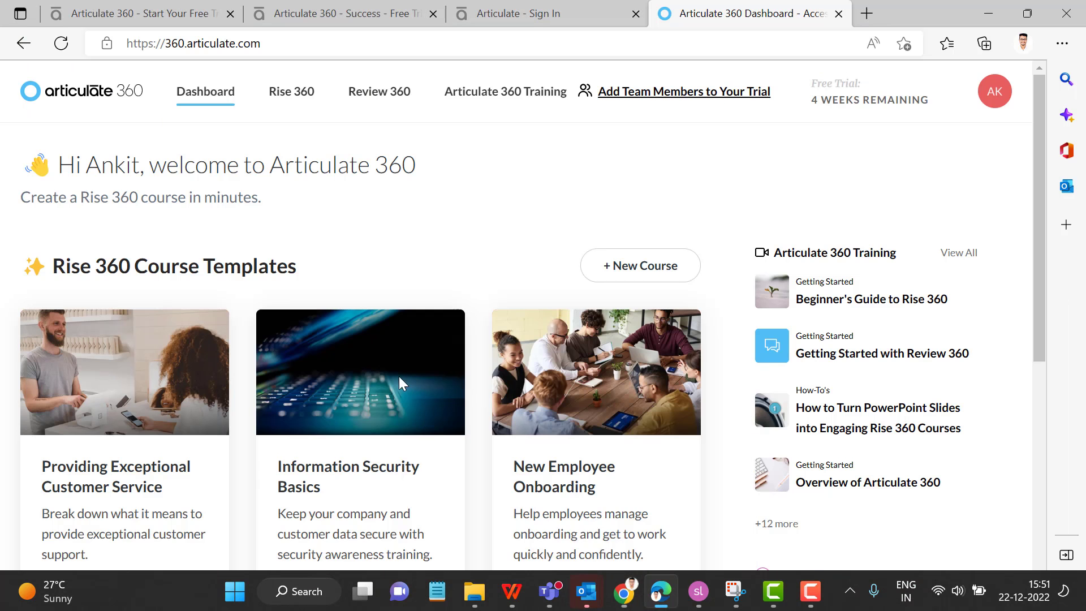
pyautogui.click(699, 591)
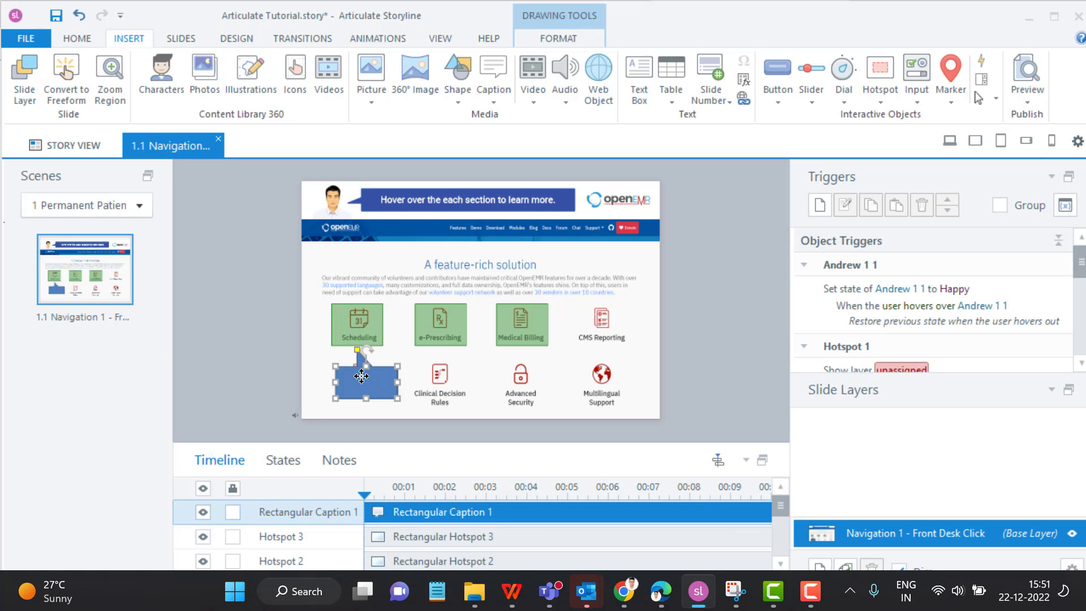
# - Paste the copied Scheduling description into the rectangular caption and enlarge the caption on both sides to fit the text
pyautogui.write('Advanced scheduling allows clinics to create repeating events, automated workflows triggered by check-ins and patient reminders')
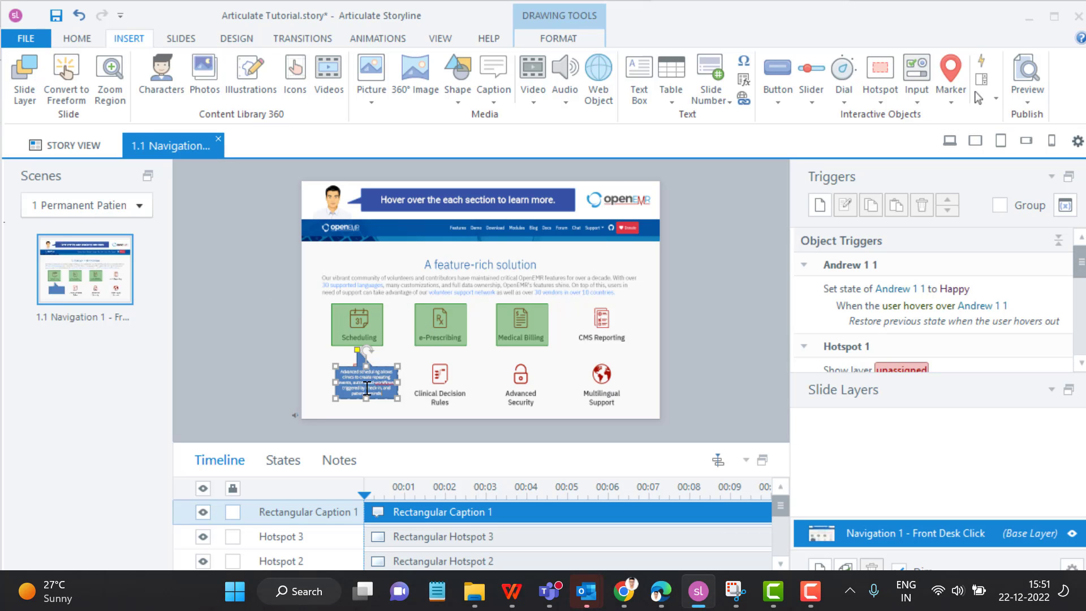
pyautogui.moveTo(406, 404); pyautogui.dragTo(415, 403)
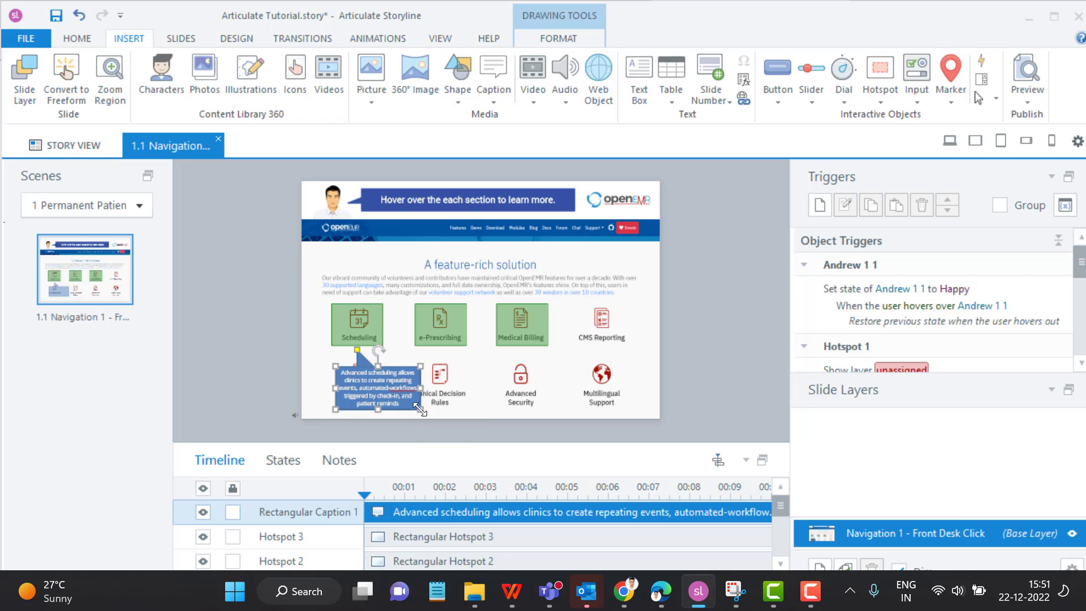
pyautogui.moveTo(335, 401); pyautogui.dragTo(314, 410)
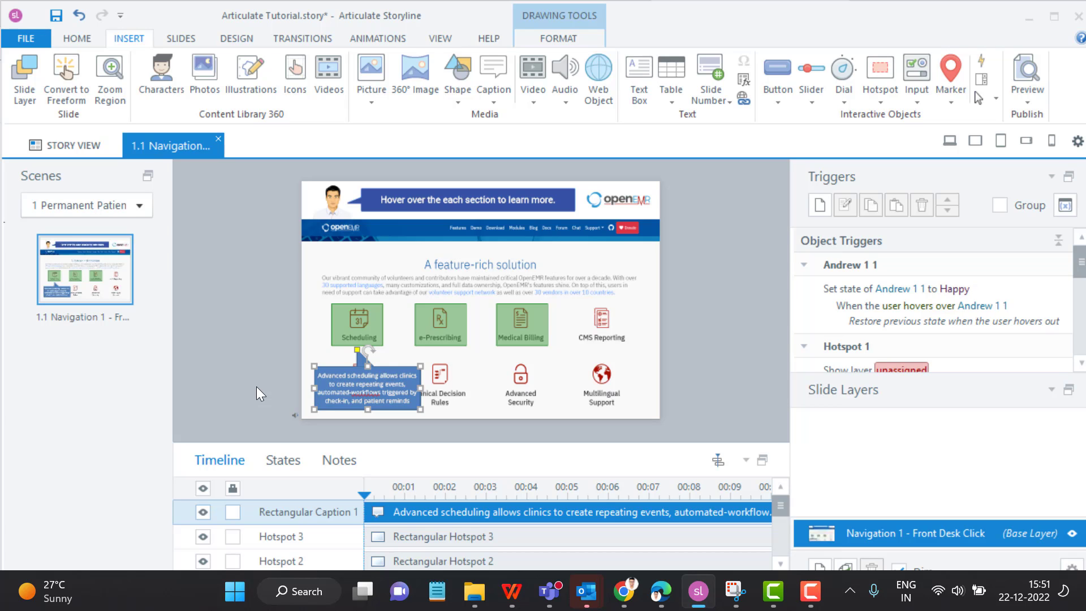
# - Rename the rectangular caption in the timeline as Scheduling Caption
pyautogui.doubleClick(295, 511)
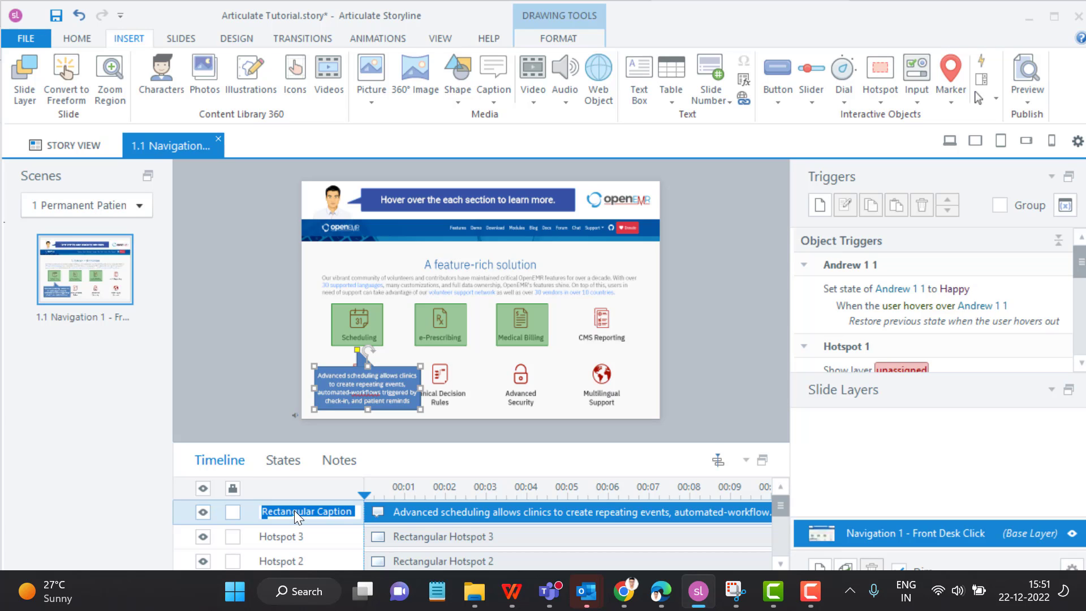
pyautogui.write('Schedu')
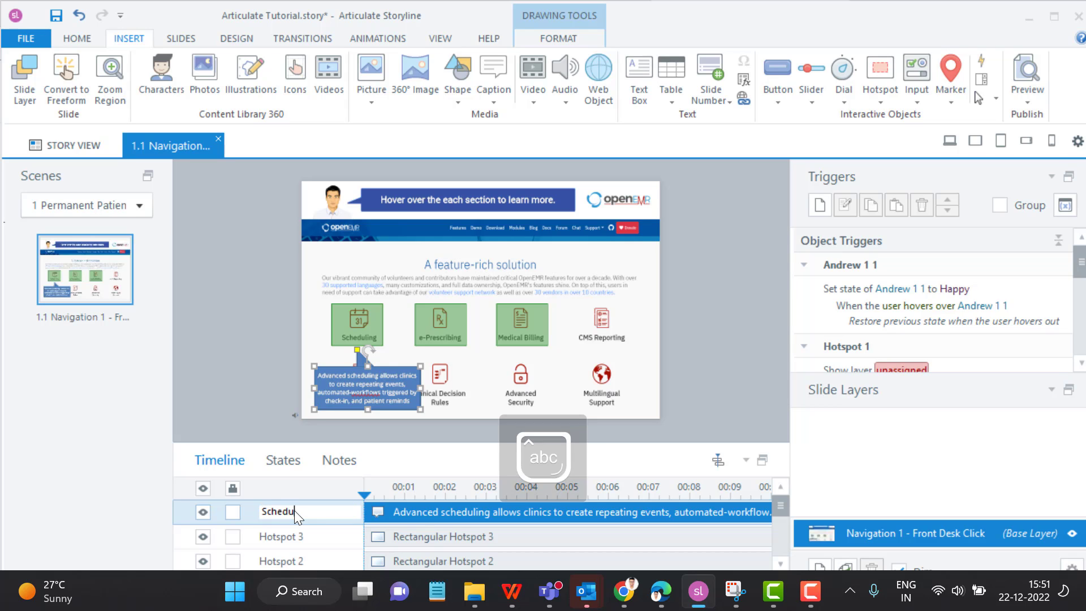
pyautogui.write('ling Caption')
pyautogui.press('Return')
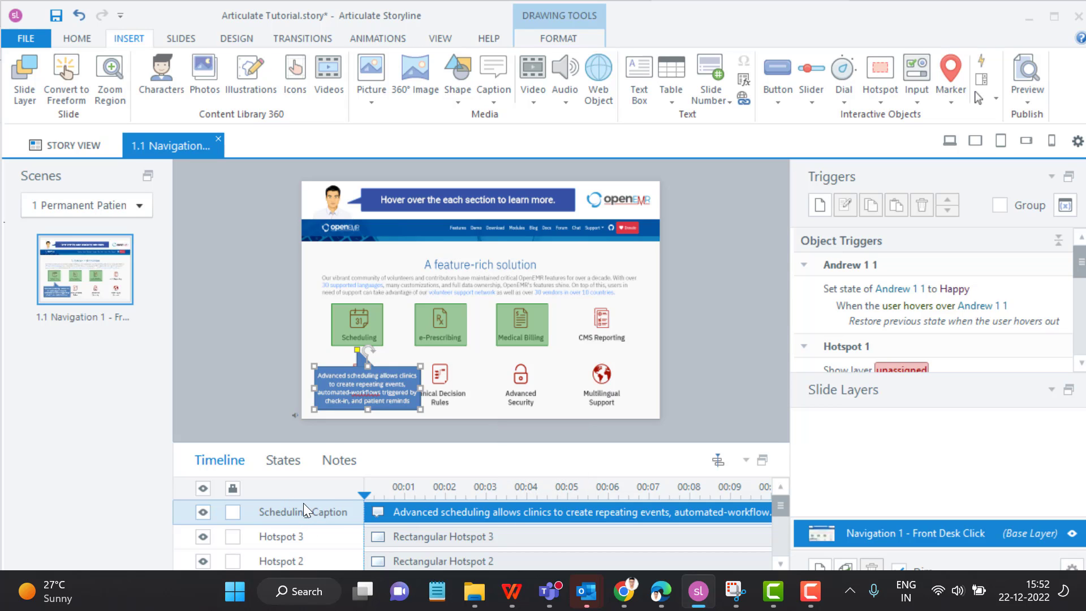
# - Add a new state named Scheduling Custom State to the Scheduling Caption, keeping Normal as the initial state, and finish editing states
pyautogui.click(277, 461)
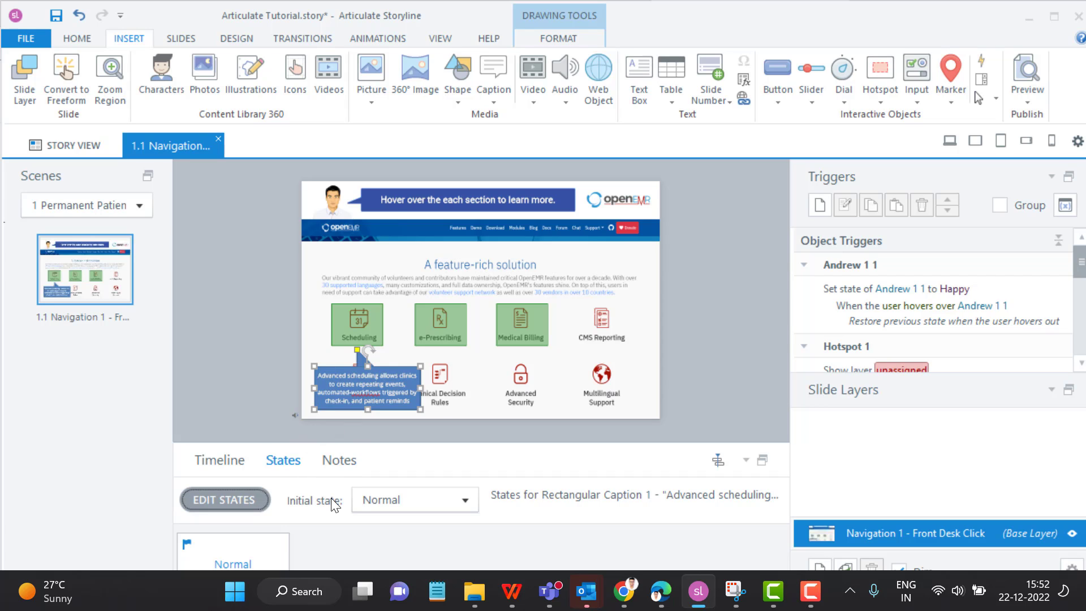
pyautogui.scroll(-1, 373, 511)
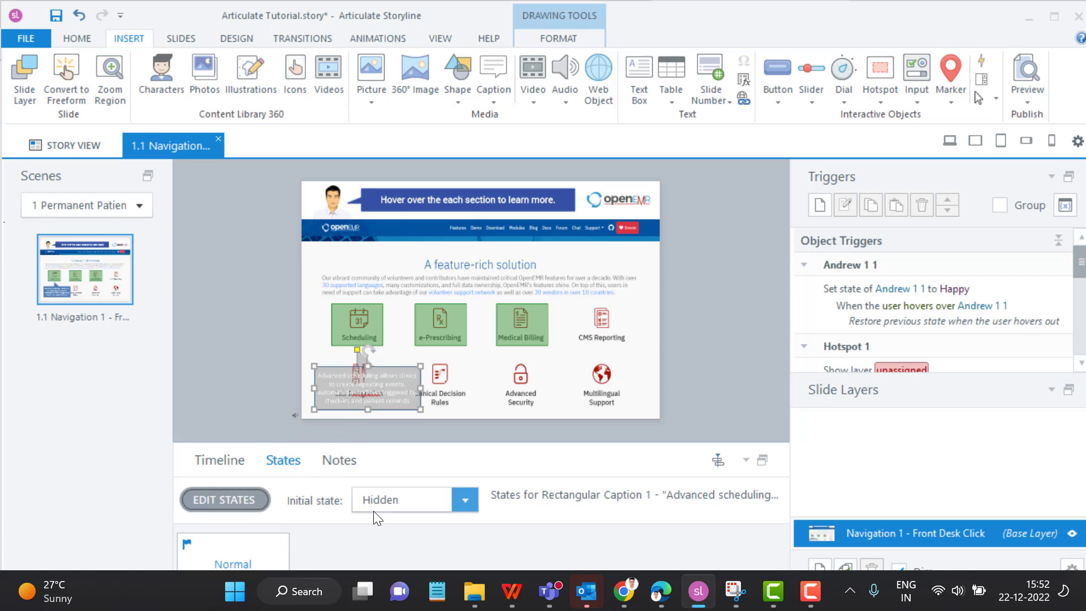
pyautogui.scroll(1, 362, 512)
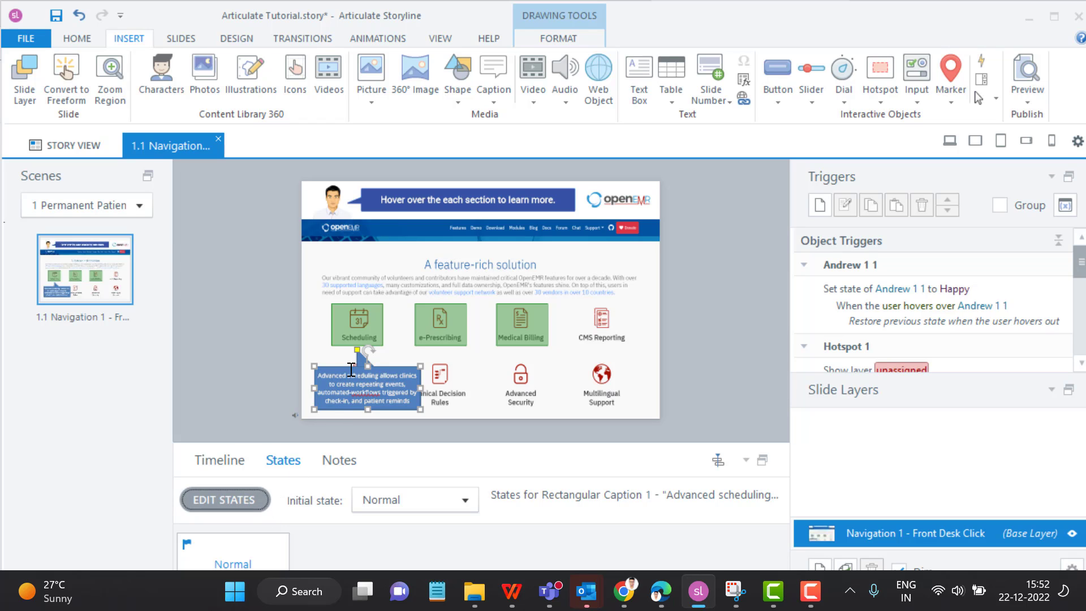
pyautogui.click(216, 498)
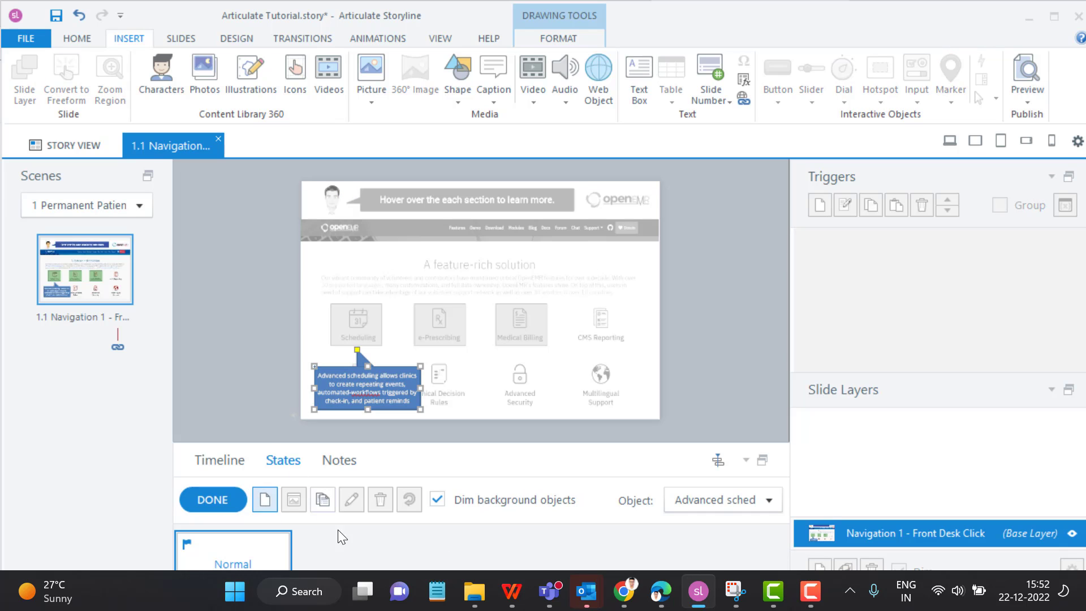
pyautogui.click(266, 500)
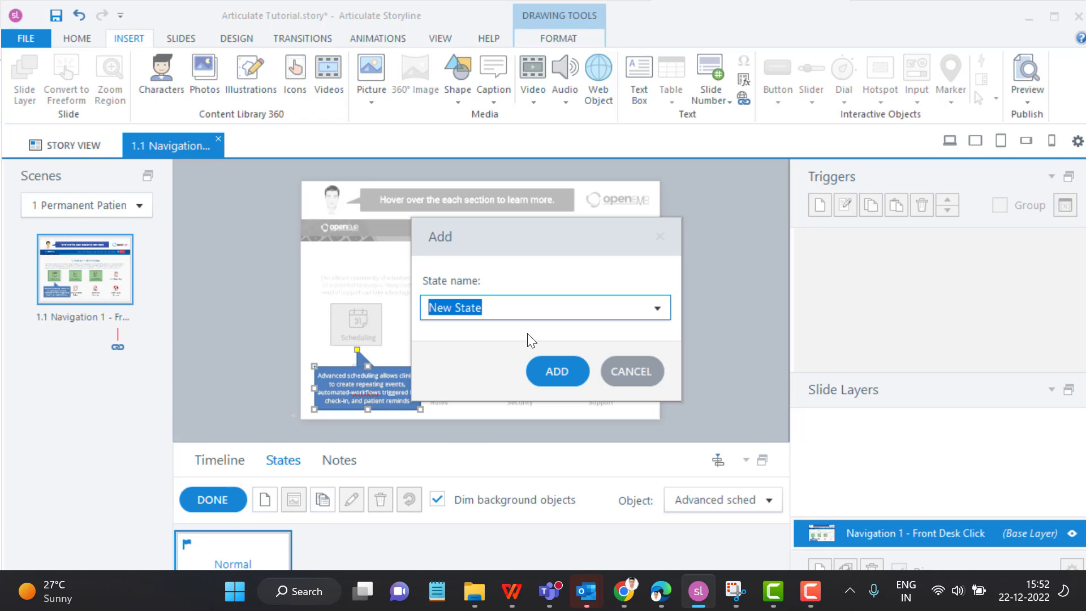
pyautogui.click(502, 307)
pyautogui.press('BackSpace')
pyautogui.press('BackSpace')
pyautogui.press('BackSpace')
pyautogui.press('BackSpace')
pyautogui.press('BackSpace')
pyautogui.press('BackSpace')
pyautogui.press('BackSpace')
pyautogui.press('BackSpace')
pyautogui.press('BackSpace')
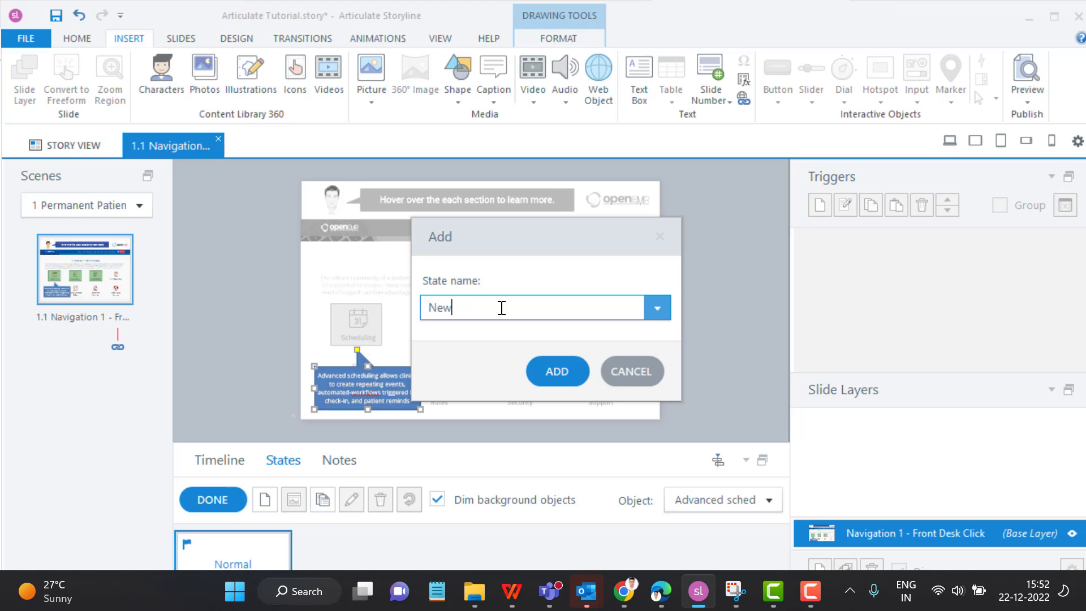
pyautogui.write('Scheduling Custom State')
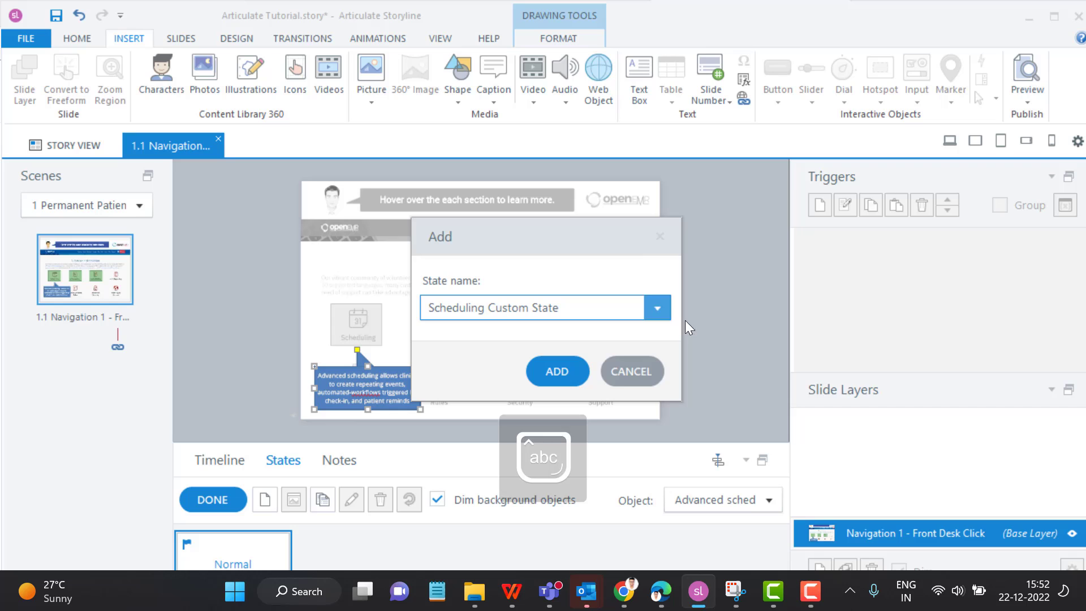
pyautogui.click(557, 371)
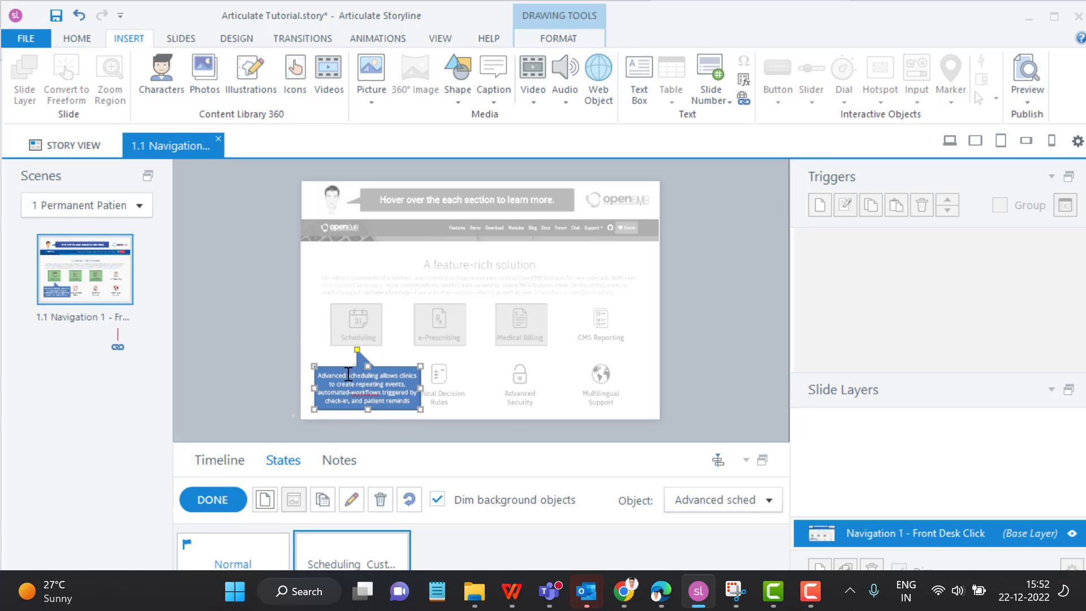
pyautogui.click(220, 489)
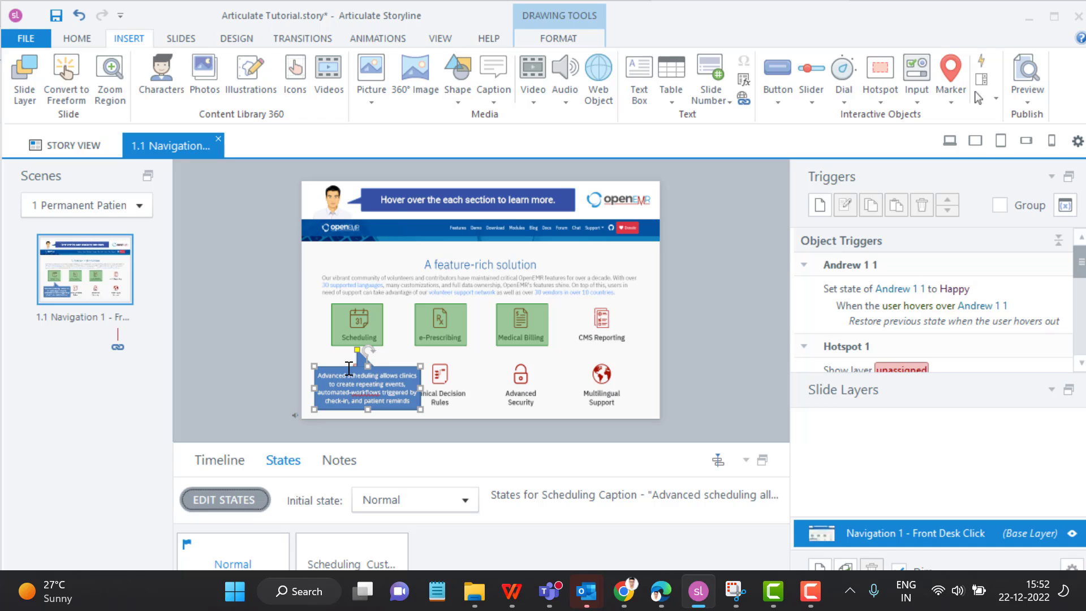
# - Lock the Scheduling Caption in the timeline and unlock it again
pyautogui.click(223, 460)
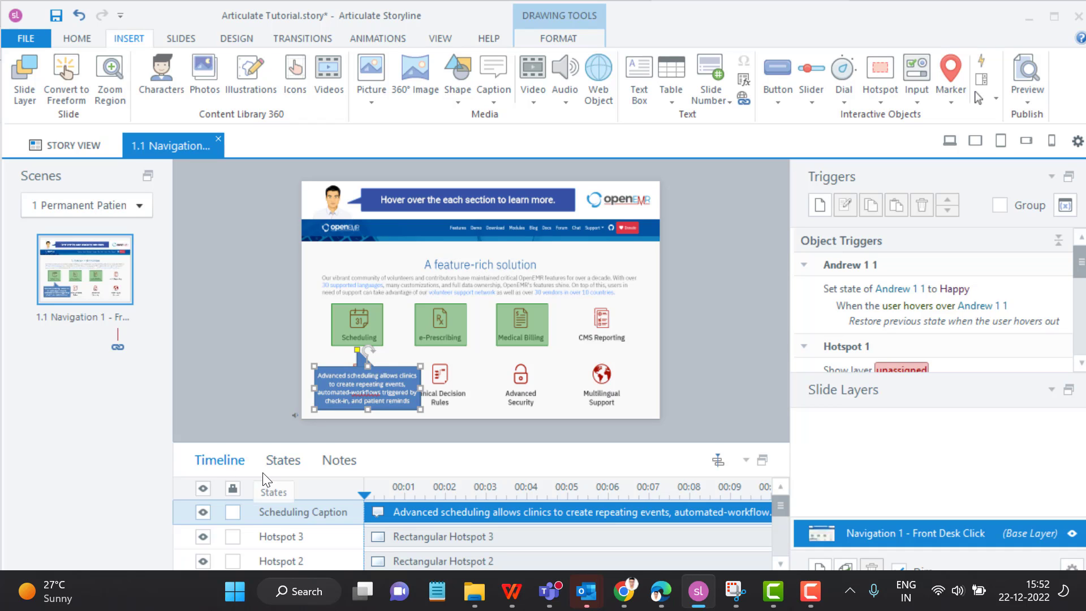
pyautogui.click(231, 512)
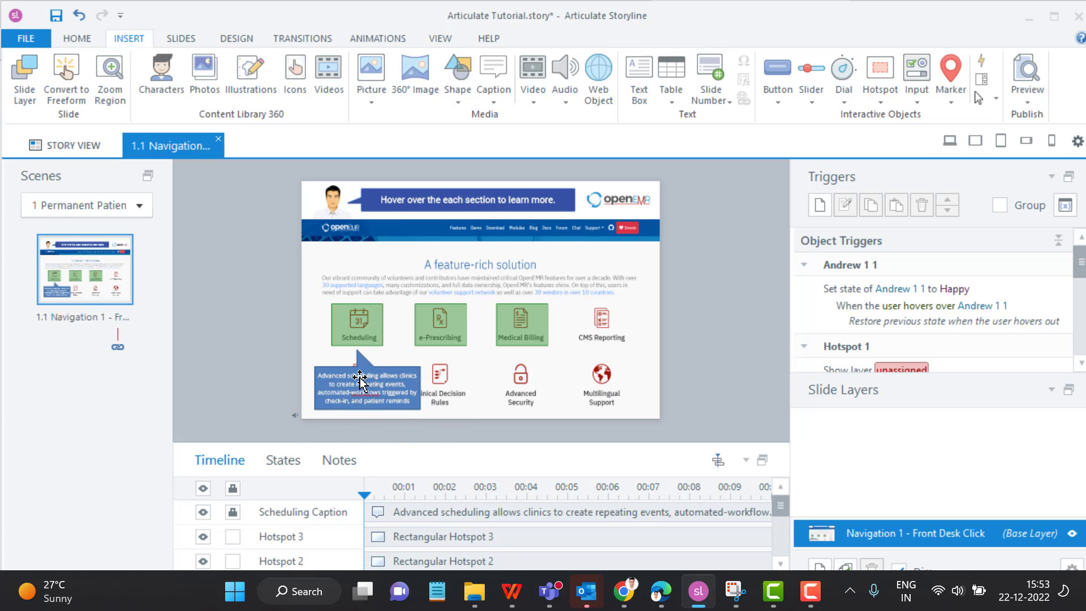
pyautogui.click(232, 512)
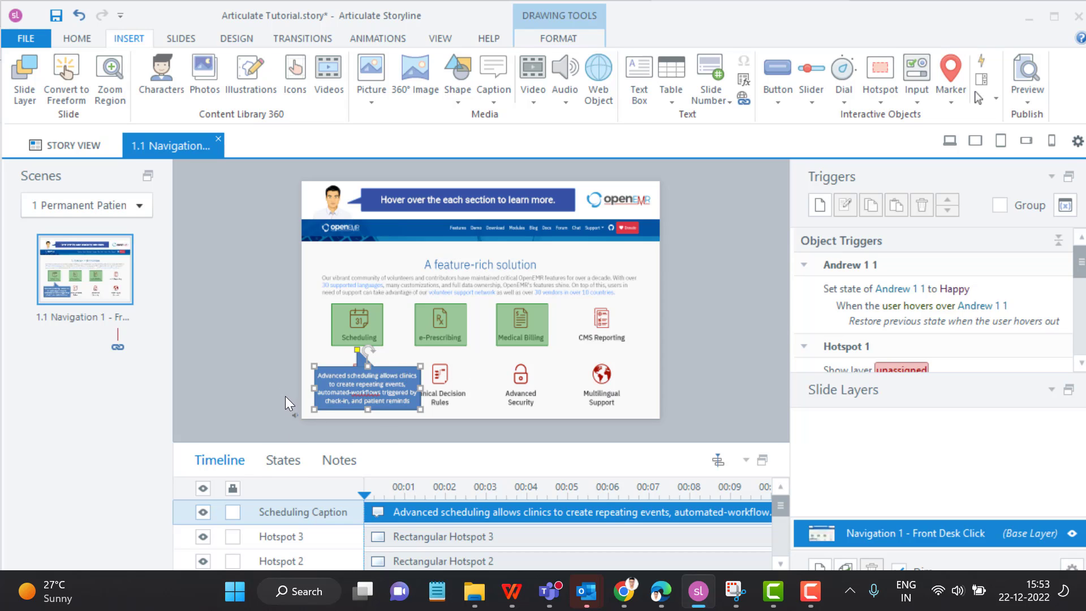
# - Delete the caption from its Normal state, keeping it in Scheduling Custom State, and return to the timeline
pyautogui.click(286, 452)
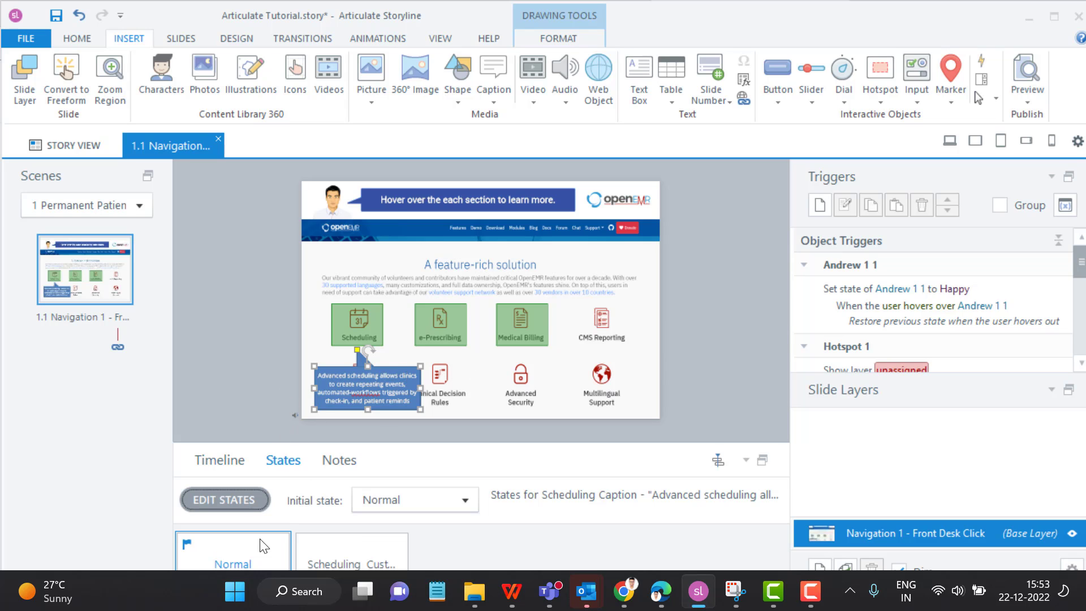
pyautogui.doubleClick(340, 554)
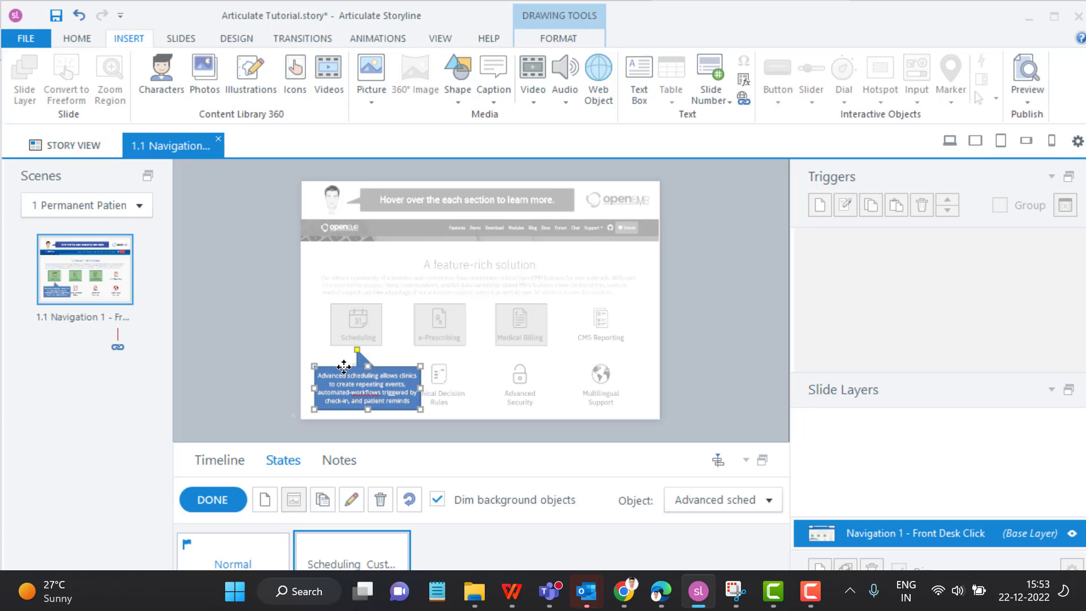
pyautogui.click(256, 556)
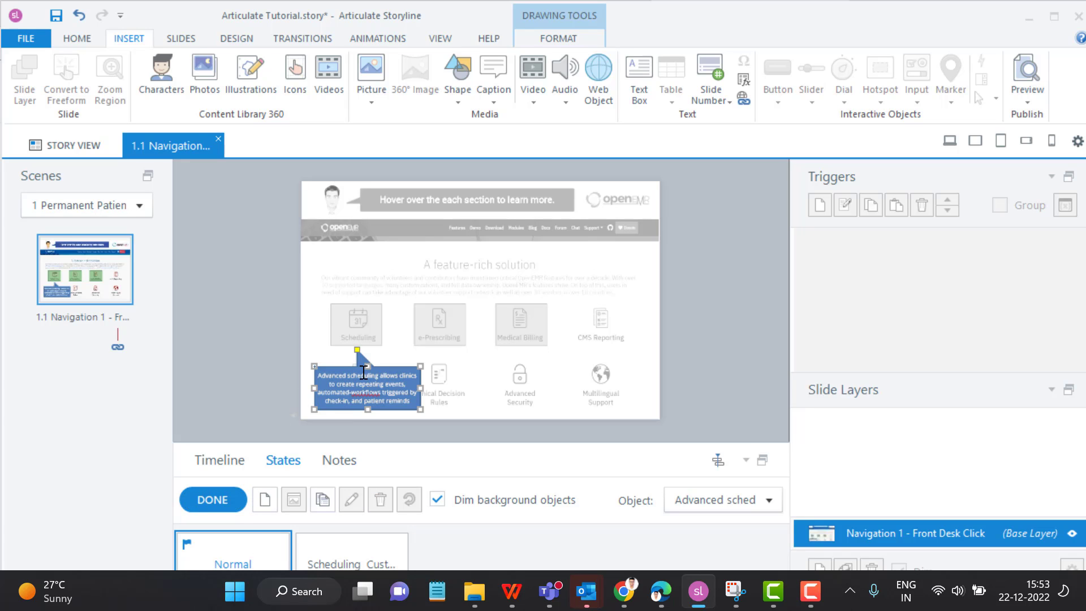
pyautogui.press('Delete')
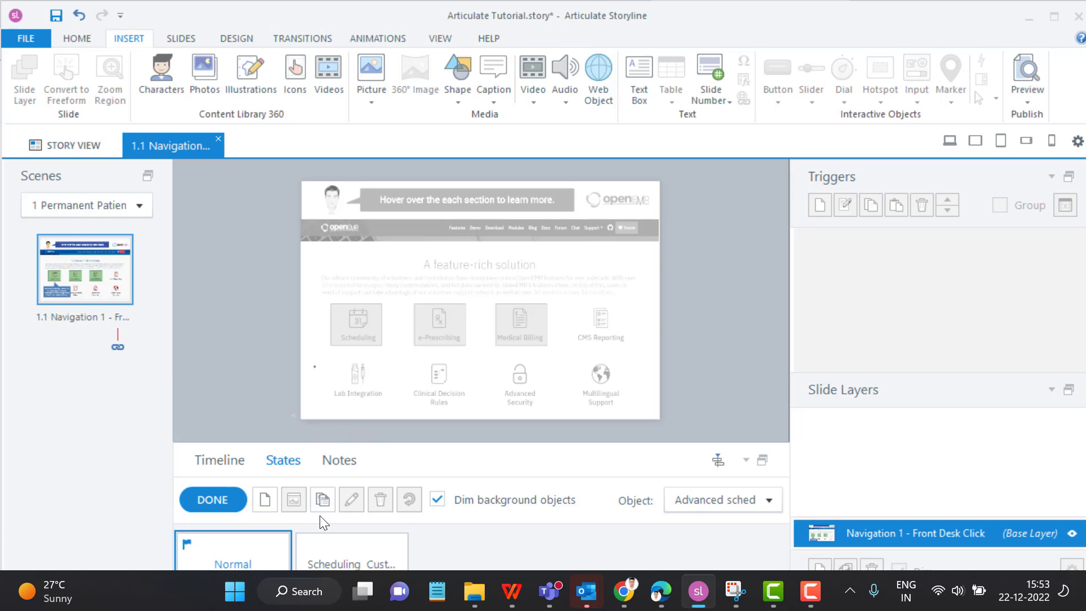
pyautogui.click(228, 502)
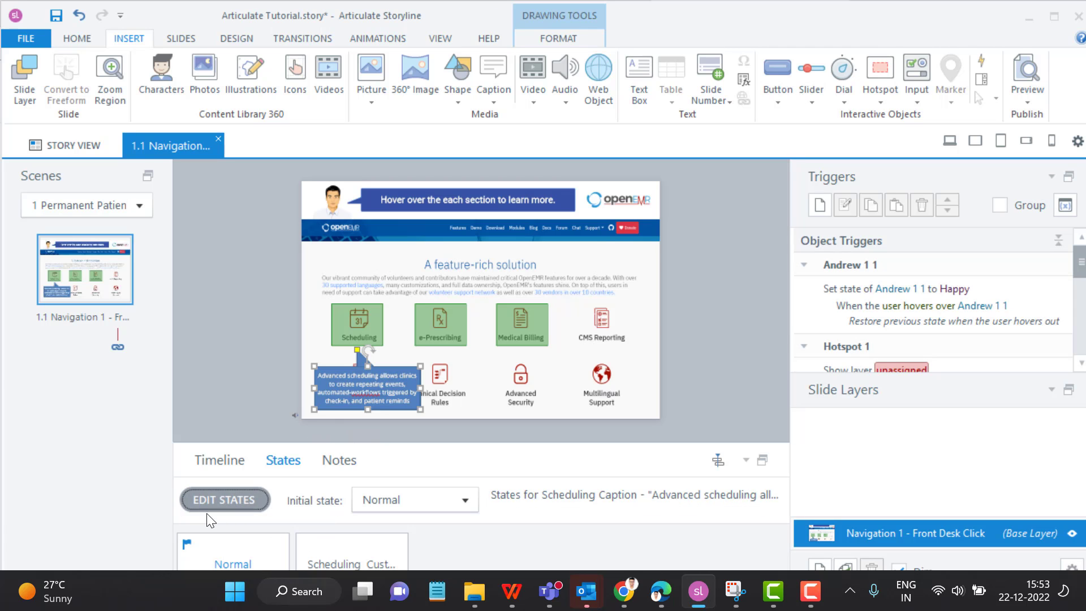
pyautogui.click(215, 460)
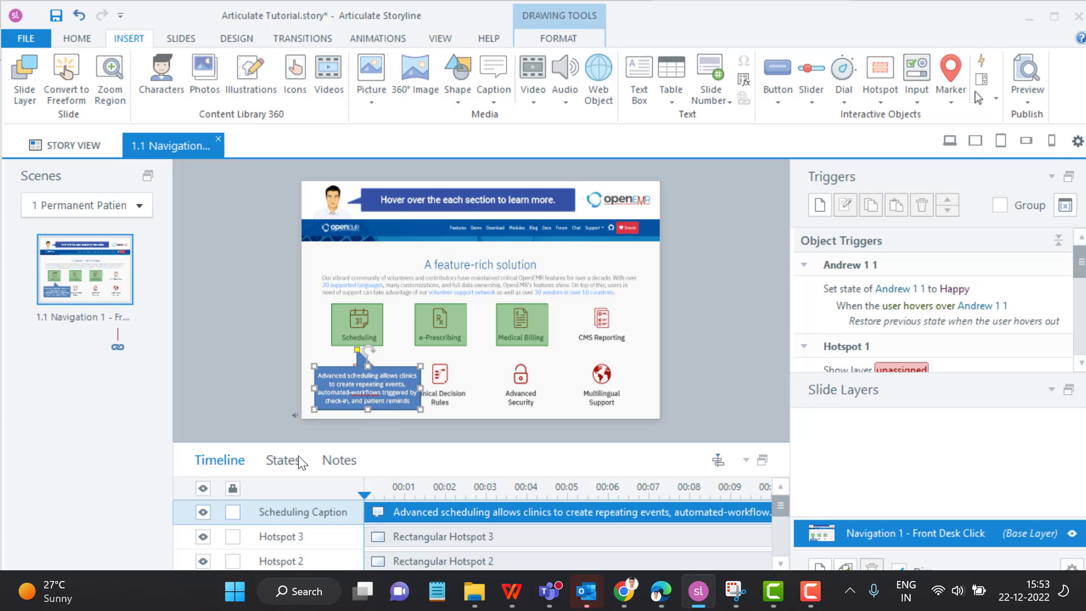
# - Compare the Scheduling Caption's Normal state and Scheduling Custom State on the slide
pyautogui.press('Delete')
pyautogui.click(461, 393)
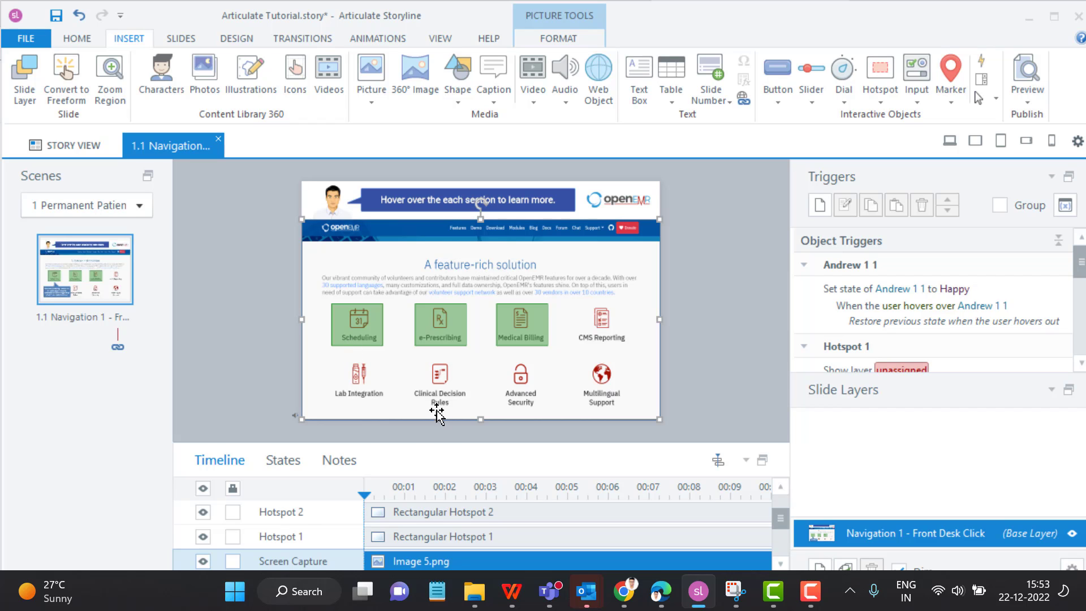
pyautogui.click(280, 461)
pyautogui.click(220, 461)
pyautogui.scroll(2, 290, 543)
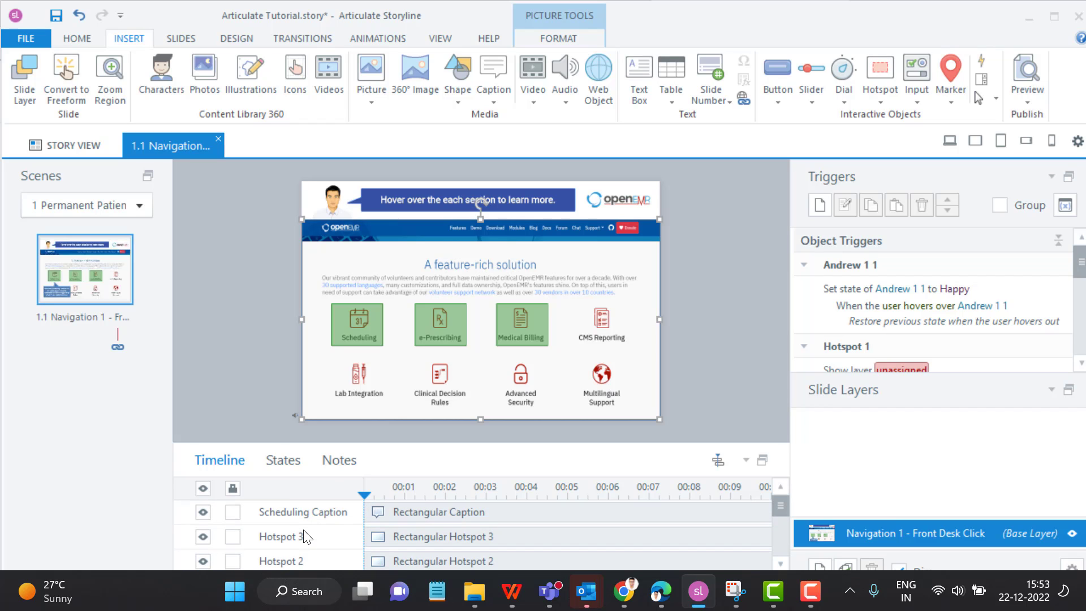
pyautogui.click(288, 506)
pyautogui.click(283, 461)
pyautogui.click(330, 560)
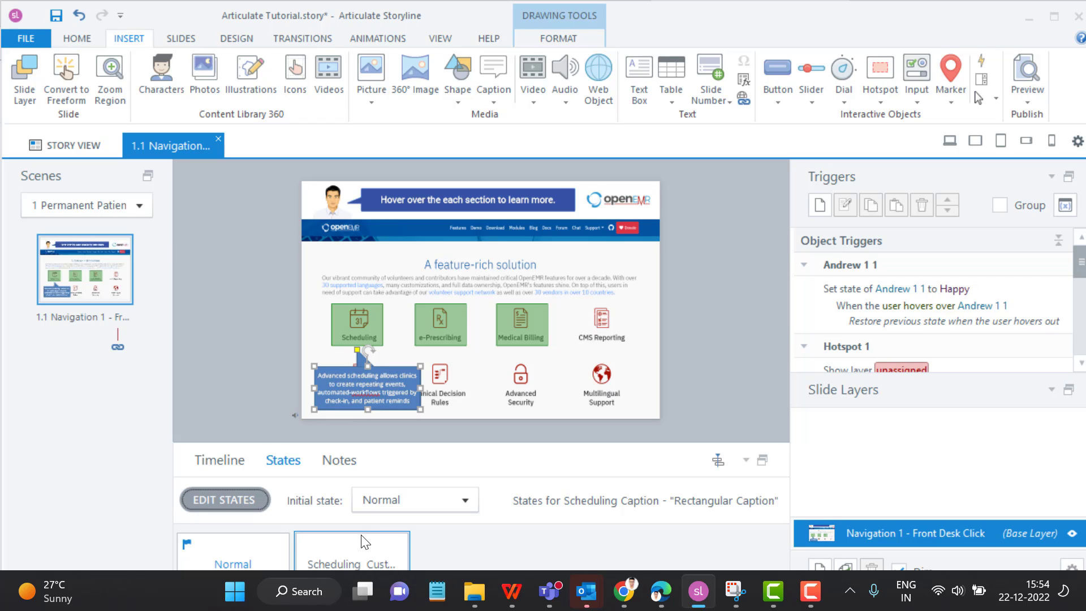
pyautogui.click(233, 460)
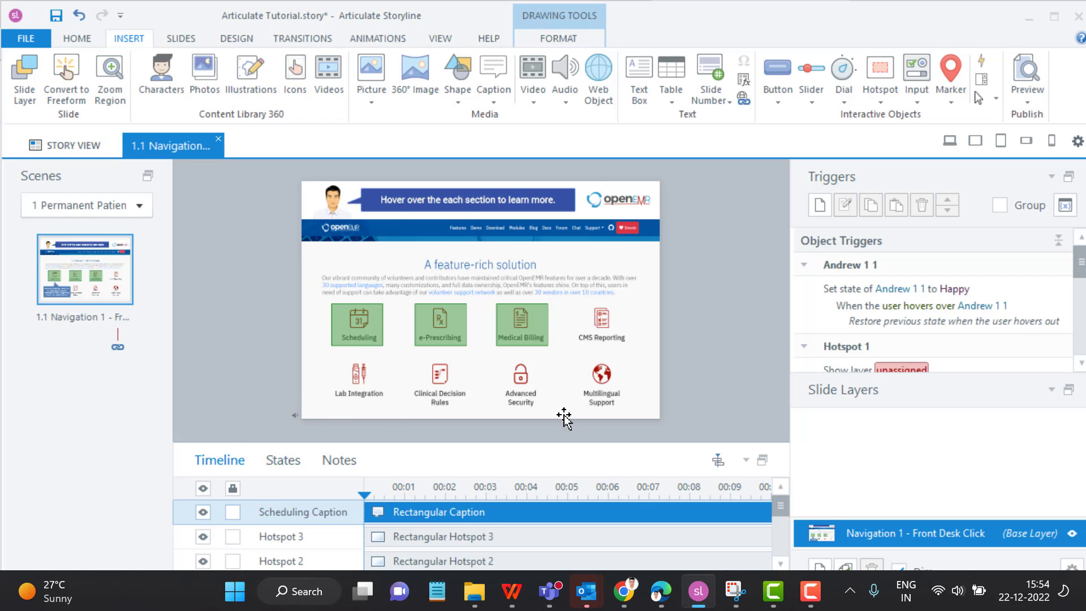
# - Create a trigger that changes Scheduling Caption to Scheduling Custom State when the user hovers over Hotspot 1, restoring the previous state on hover out
pyautogui.click(820, 205)
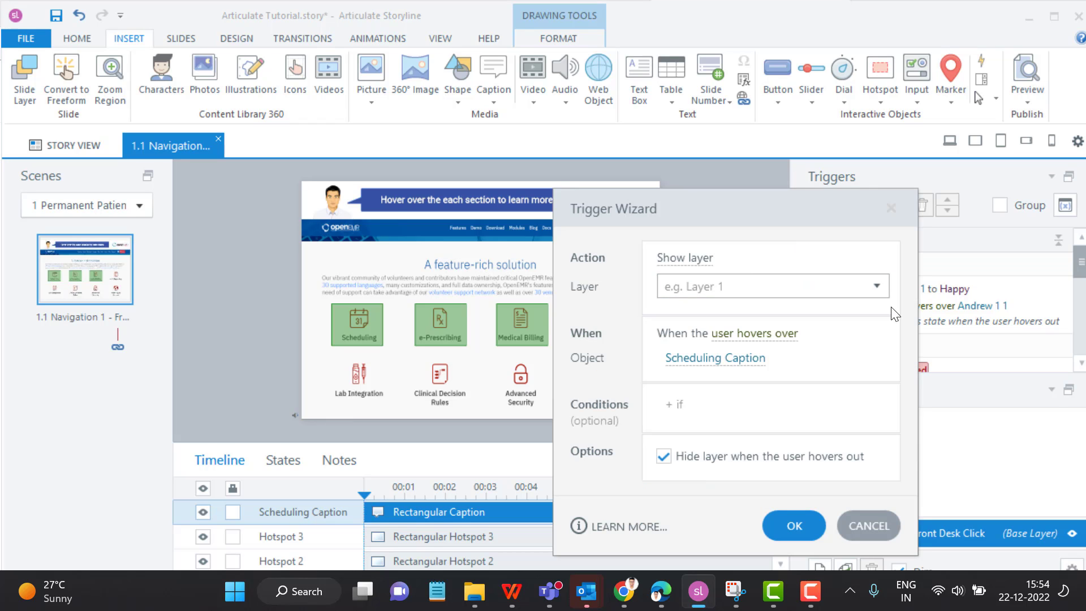
pyautogui.click(661, 260)
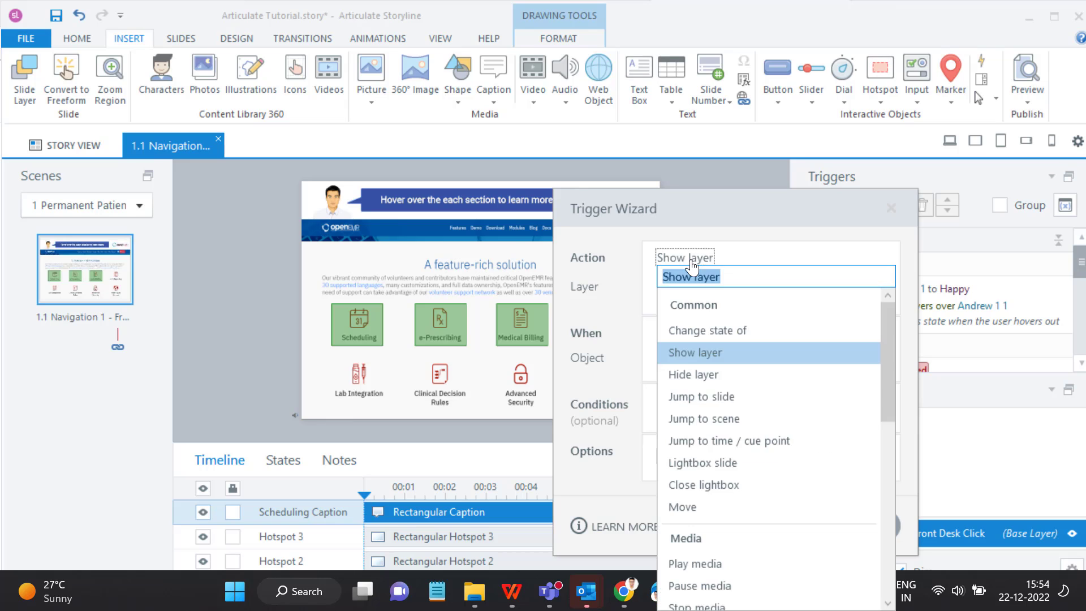
pyautogui.click(701, 329)
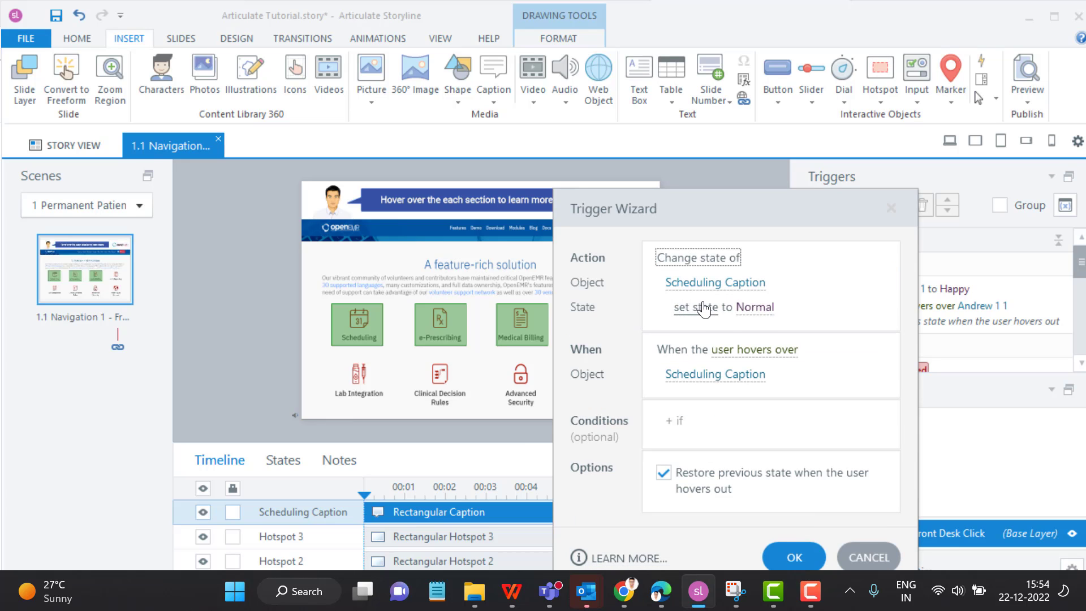
pyautogui.click(756, 311)
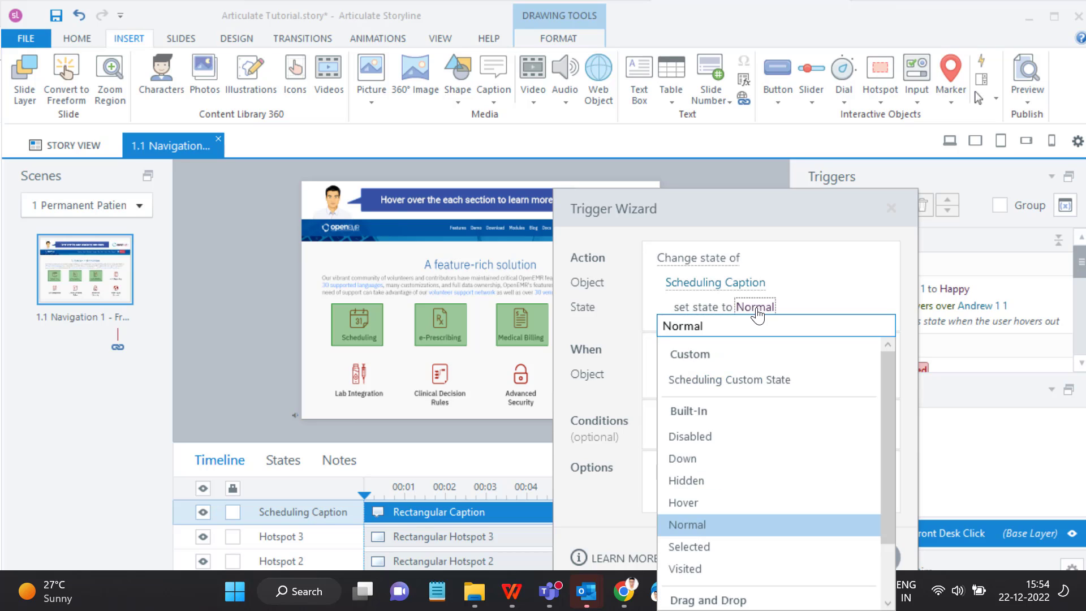
pyautogui.click(722, 380)
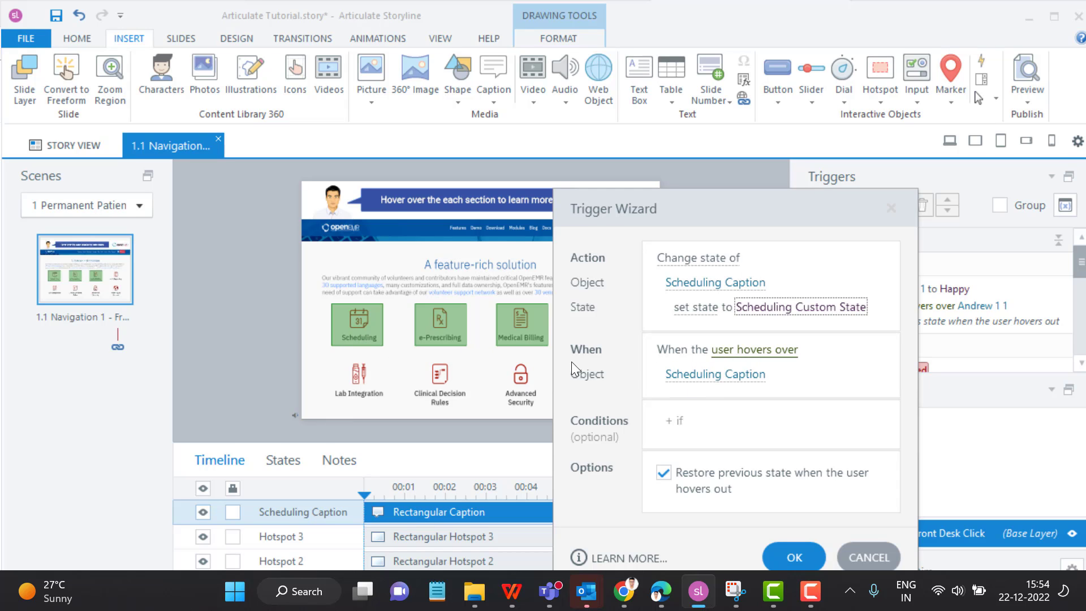
pyautogui.click(704, 376)
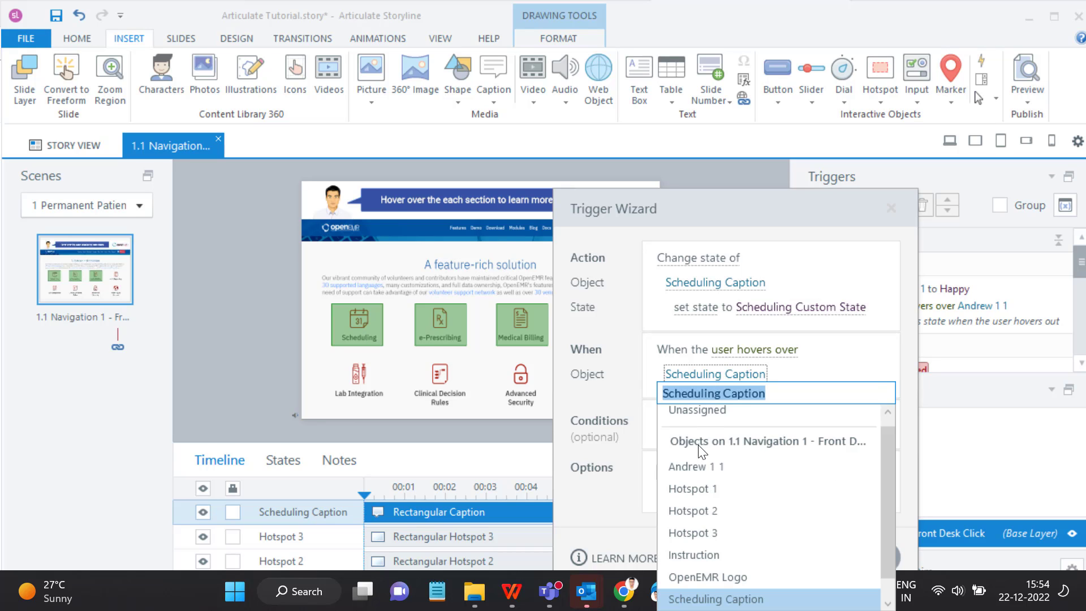
pyautogui.click(685, 487)
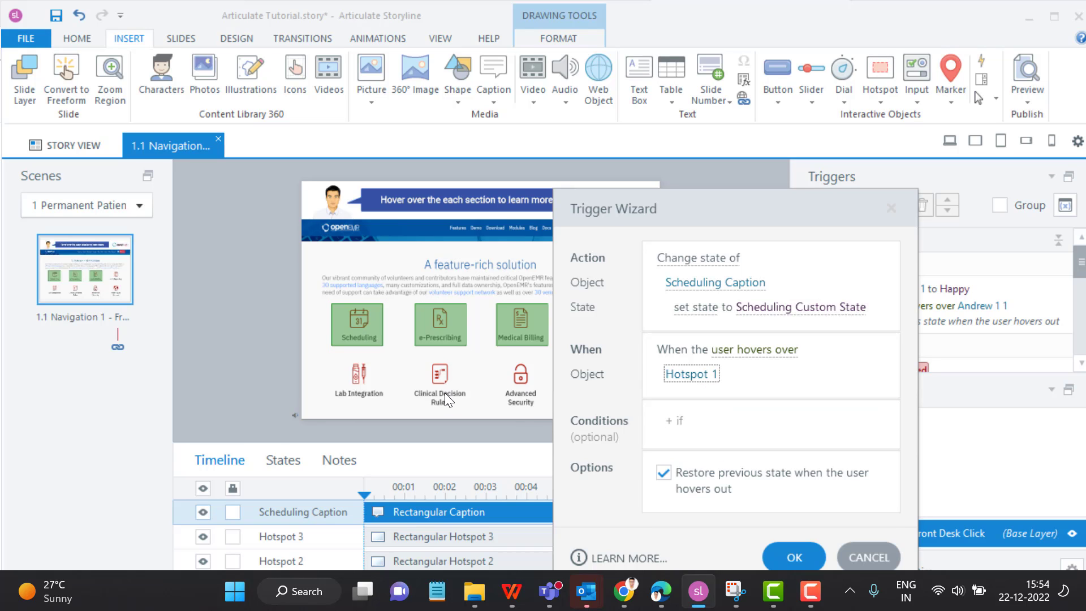
pyautogui.click(795, 557)
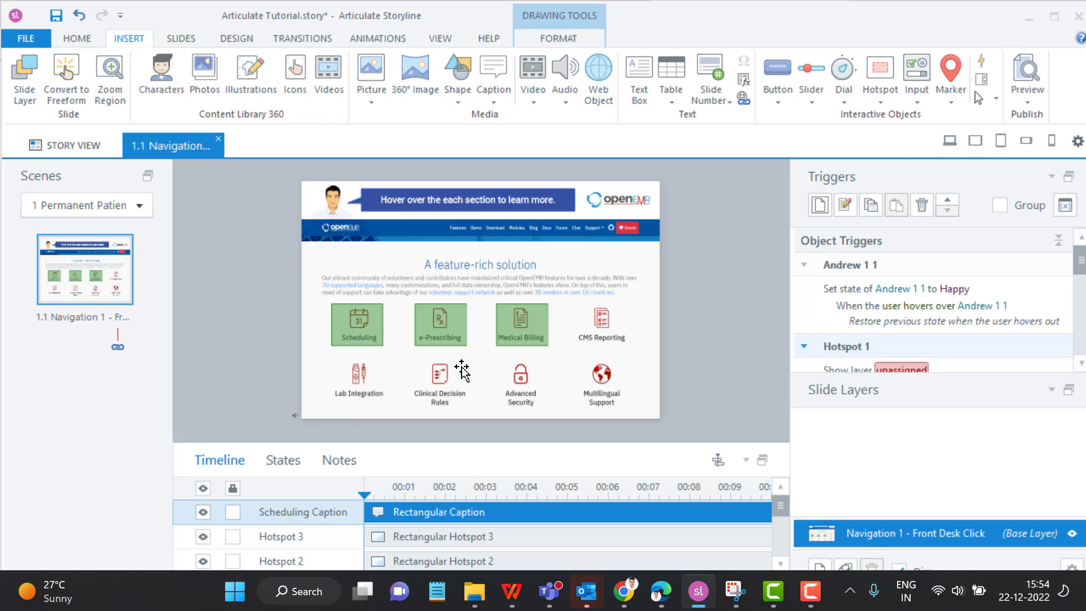
# - Preview this slide to test the hover caption on Scheduling, and close the preview
pyautogui.click(1027, 90)
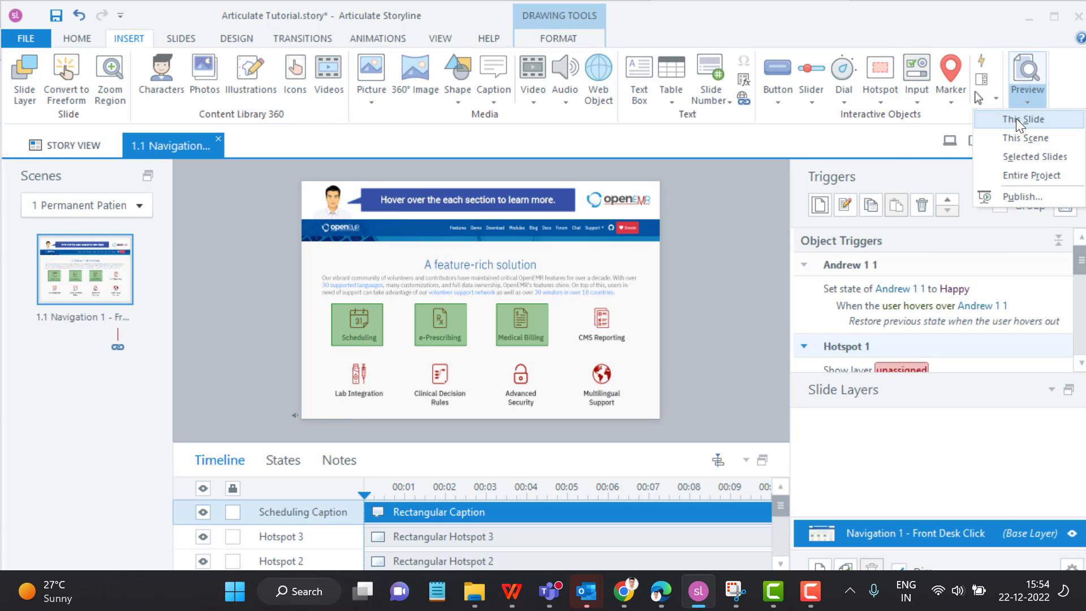
pyautogui.click(1016, 119)
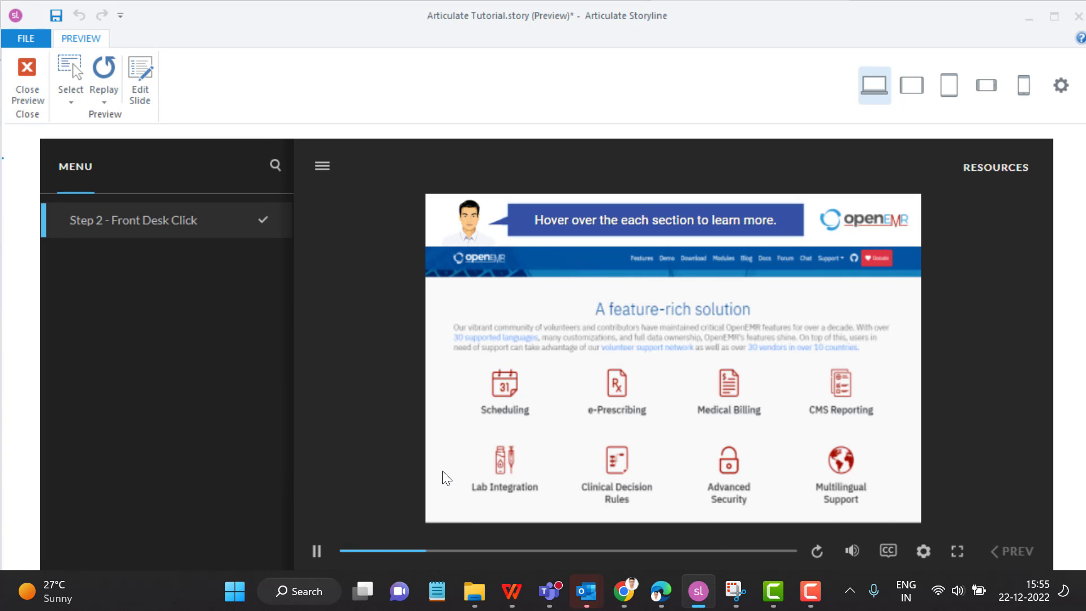
pyautogui.moveTo(503, 383)
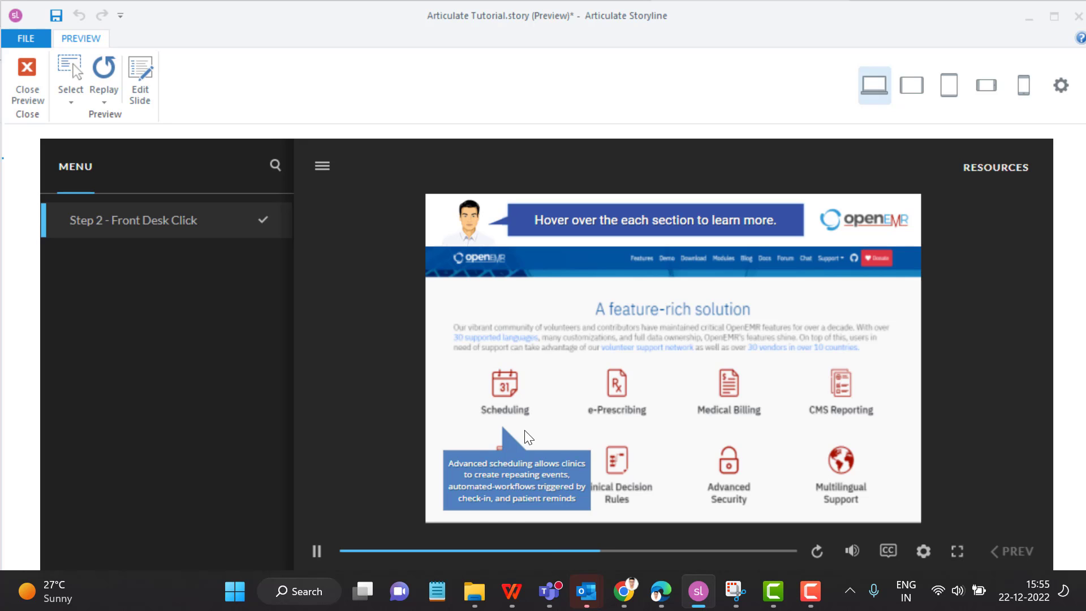
pyautogui.click(19, 78)
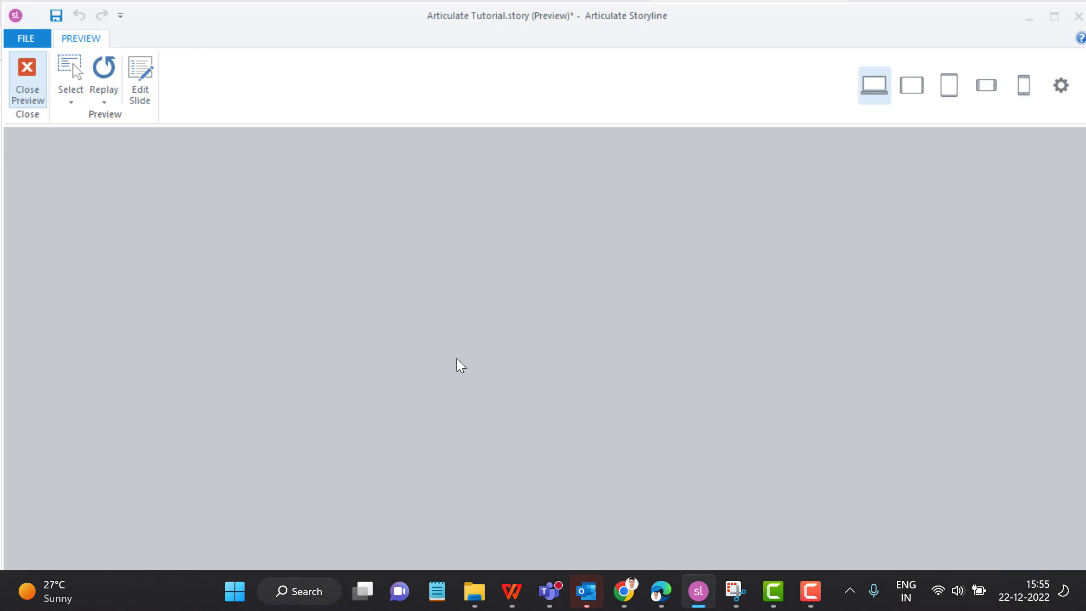